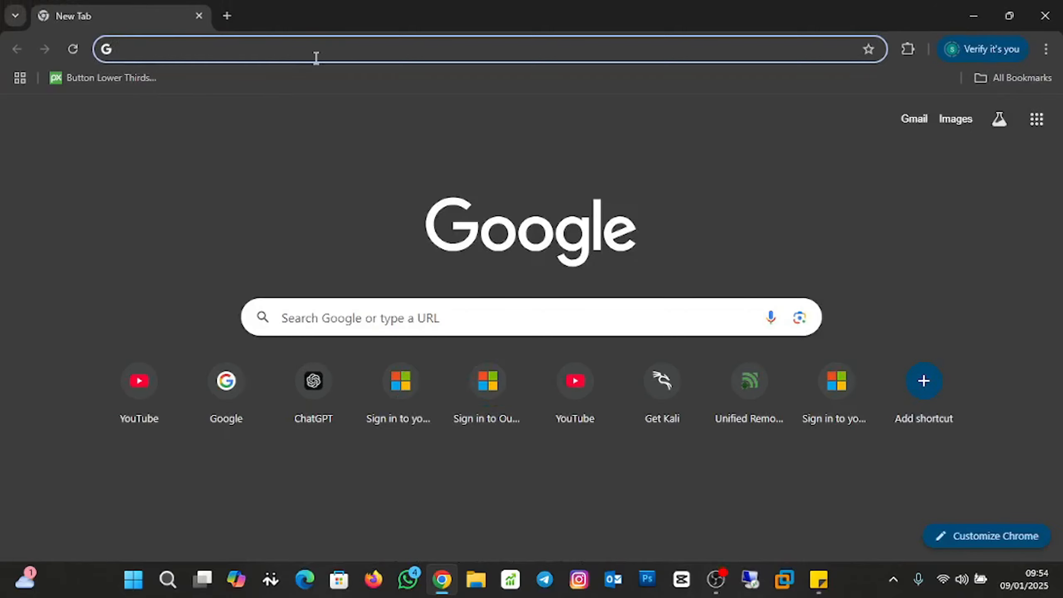
Go to kali.org, show the Installer Images, and download the x86_64 Installer image.
{"action": "type", "text": "kali.org/get-kali/#kali-platforms"}
{"action": "key", "text": "Return"}
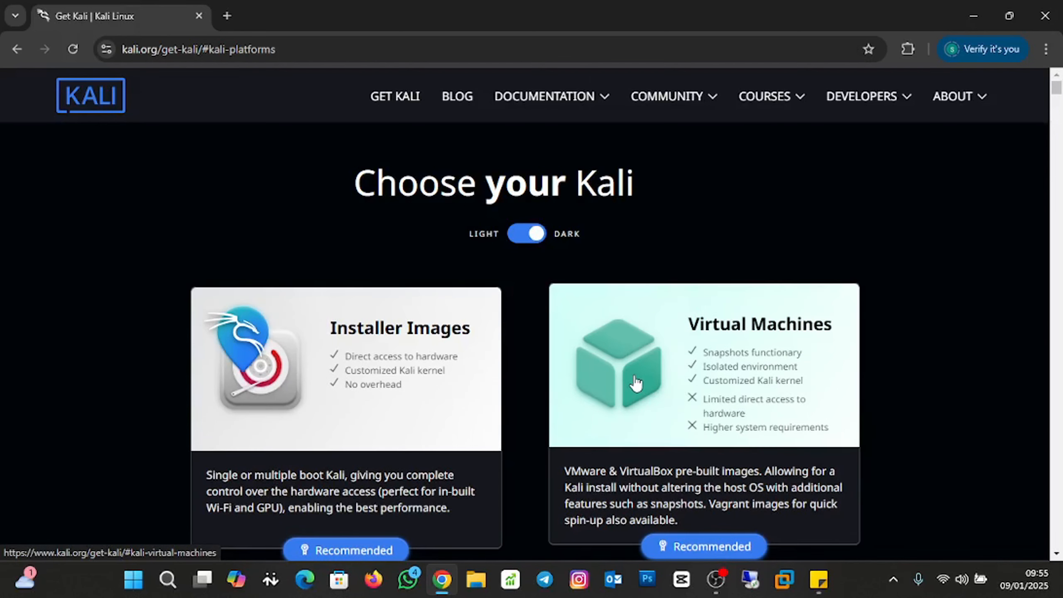
{"action": "scroll", "coordinate": [445, 380], "scroll_direction": "down", "scroll_amount": 2}
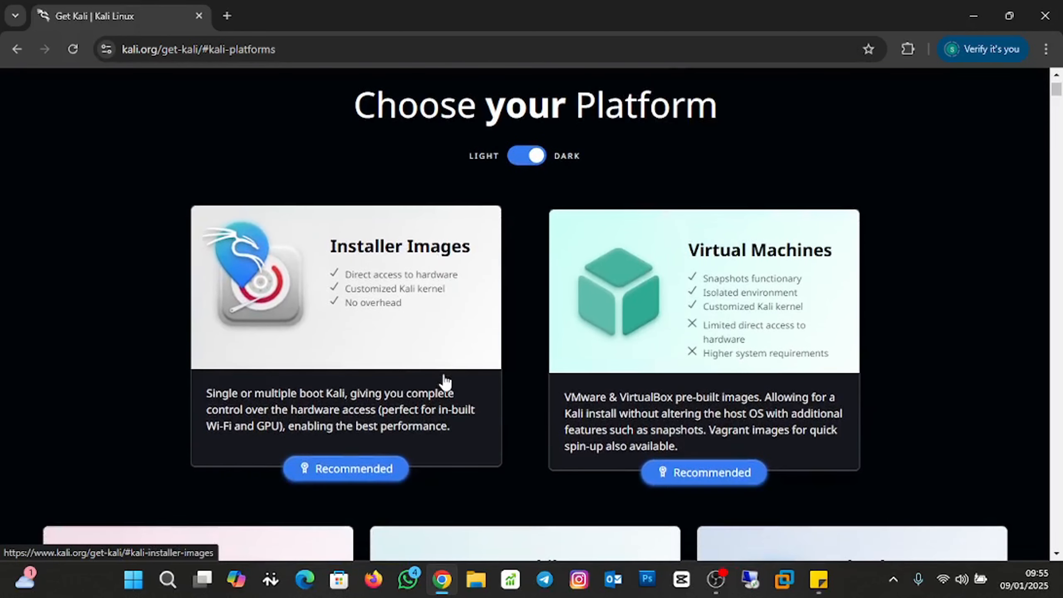
{"action": "left_click", "coordinate": [389, 331]}
{"action": "scroll", "coordinate": [674, 386], "scroll_direction": "down", "scroll_amount": 8}
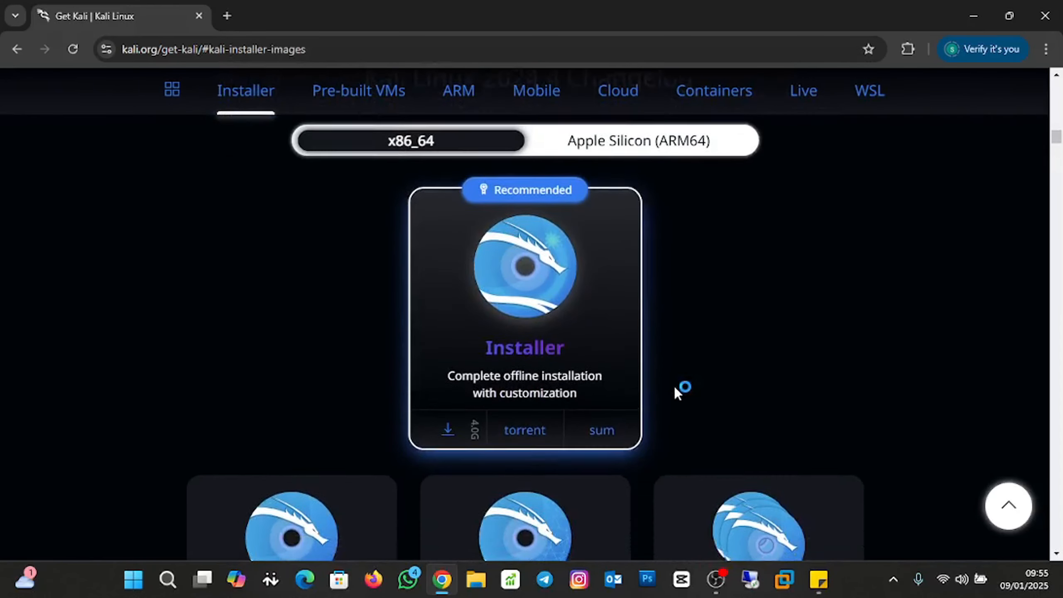
{"action": "scroll", "coordinate": [675, 385], "scroll_direction": "down", "scroll_amount": 2}
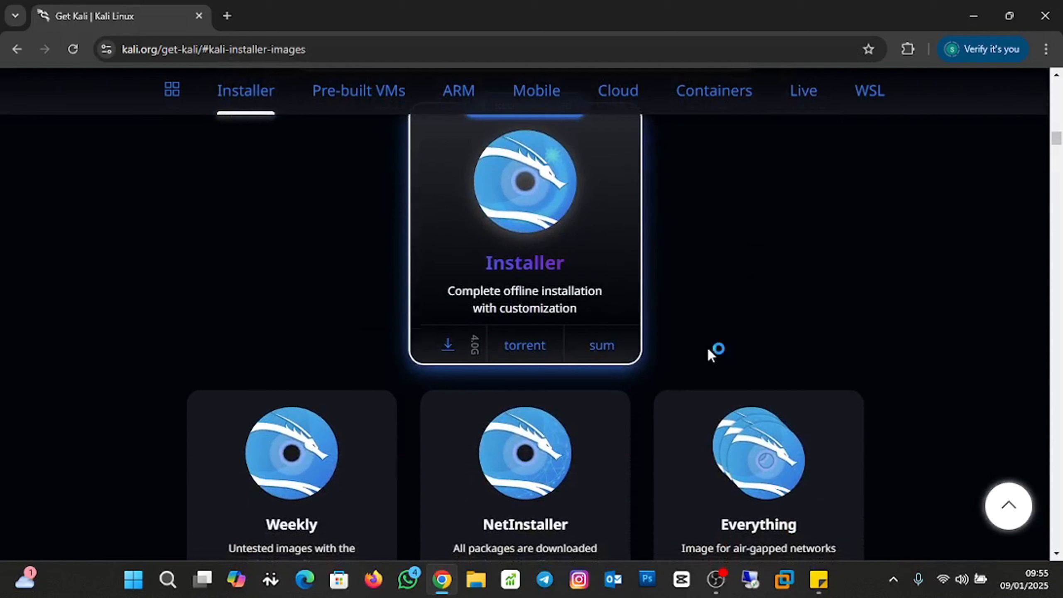
{"action": "left_click", "coordinate": [446, 343]}
Close Chrome and start a Custom new VM in VMware with Workstation 17.x compatibility, installing the OS later.
{"action": "left_click", "coordinate": [1045, 15]}
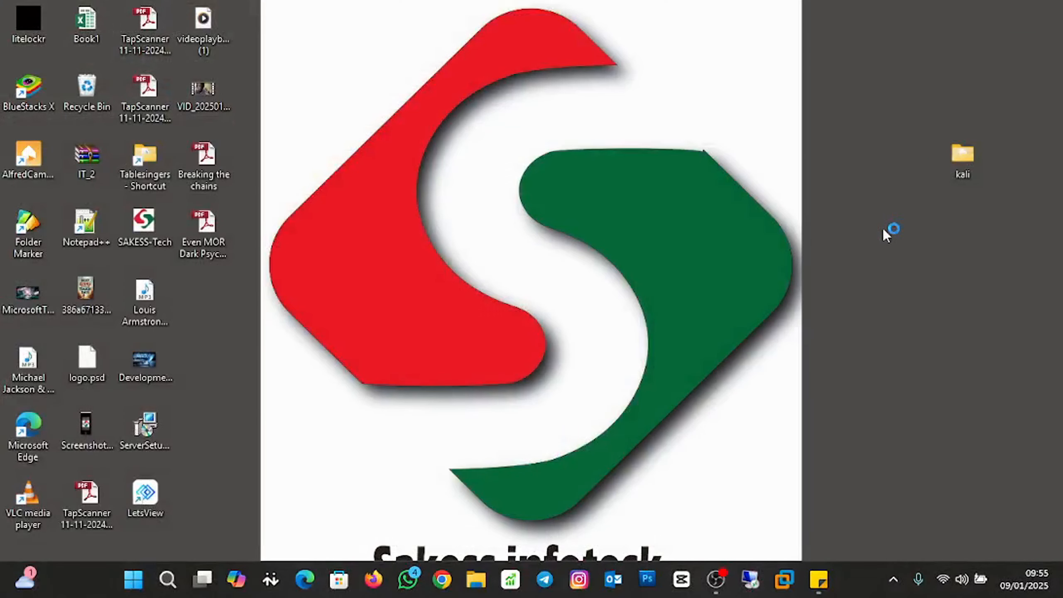
{"action": "left_click", "coordinate": [790, 586]}
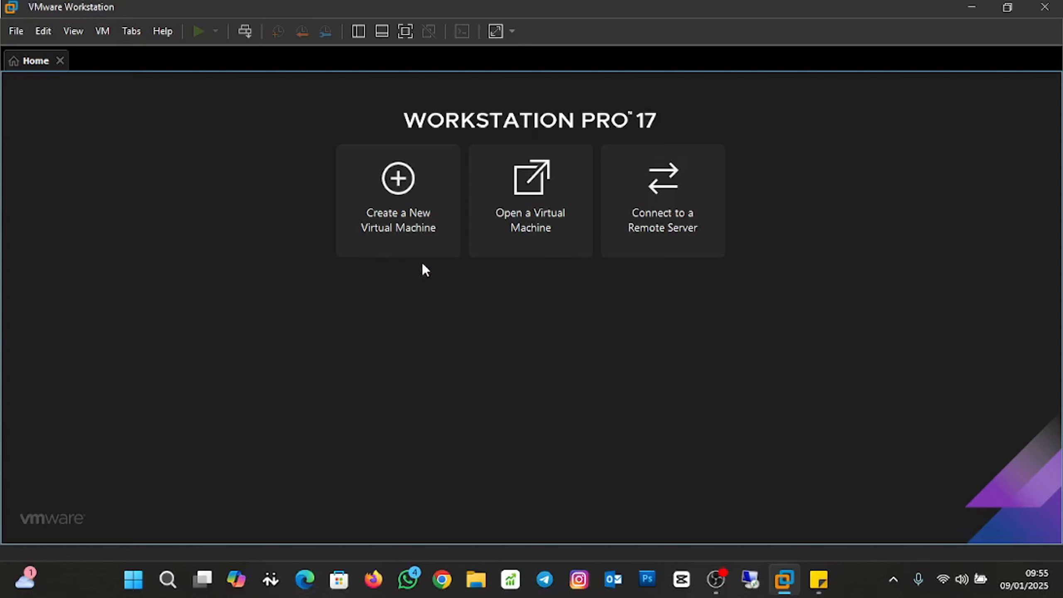
{"action": "left_click", "coordinate": [417, 207]}
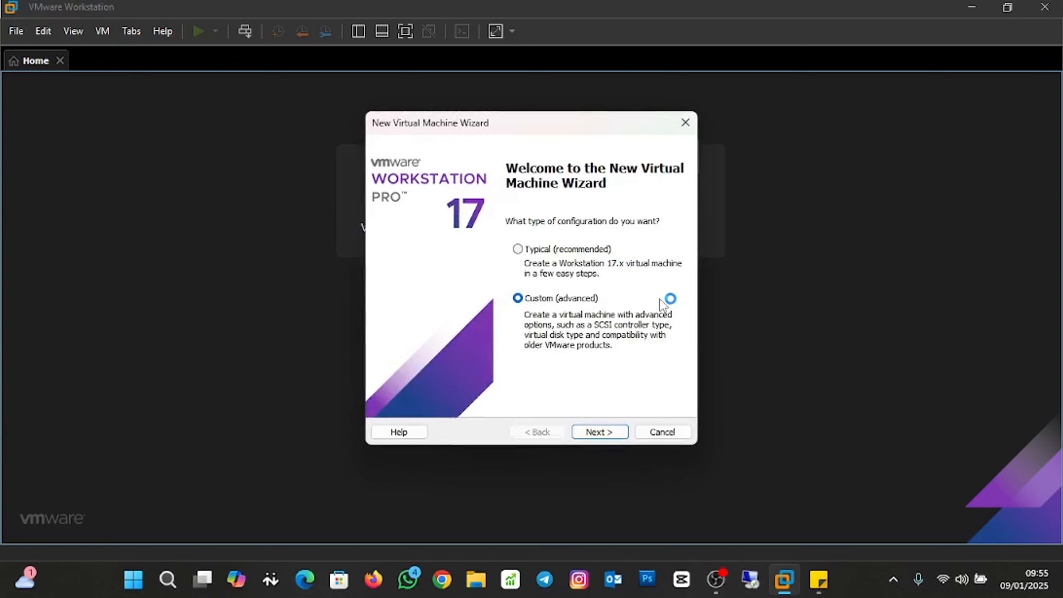
{"action": "left_click", "coordinate": [516, 299]}
{"action": "left_click", "coordinate": [622, 436]}
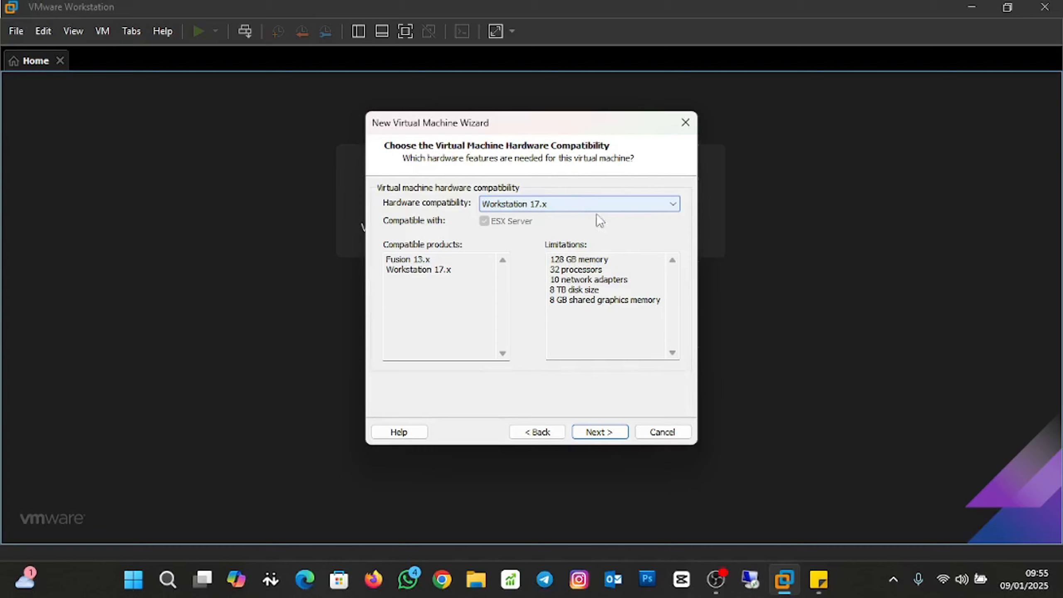
{"action": "left_click", "coordinate": [604, 433]}
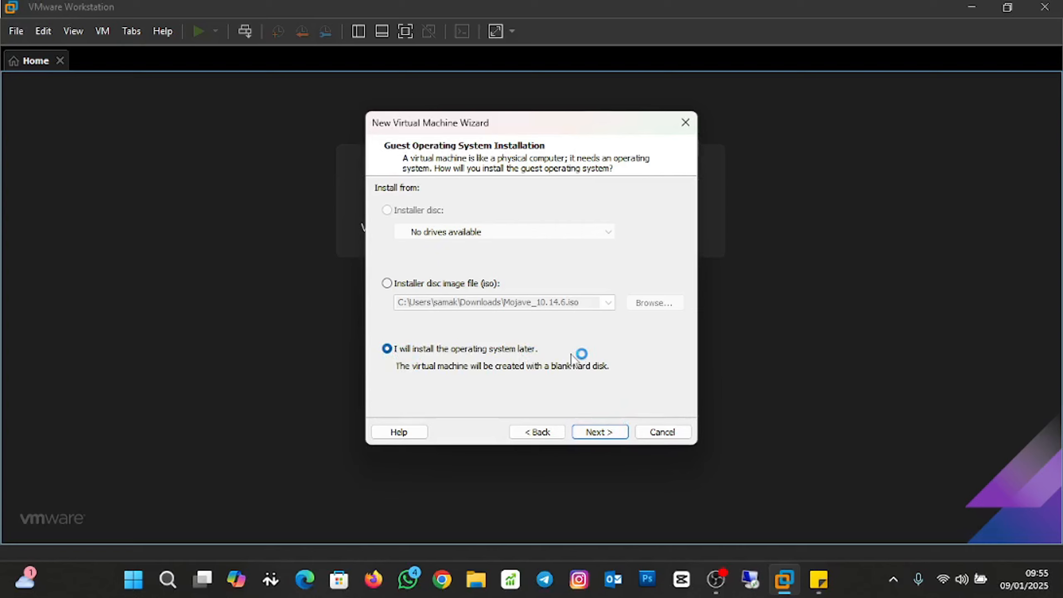
{"action": "left_click", "coordinate": [616, 434]}
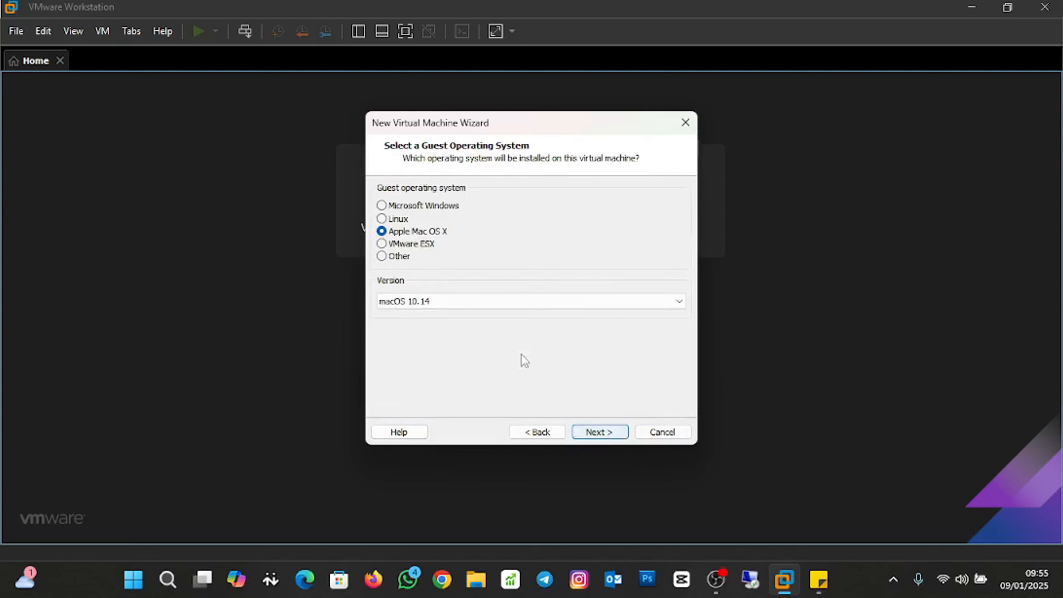
Set the guest operating system to Linux, version Ubuntu.
{"action": "left_click", "coordinate": [403, 219]}
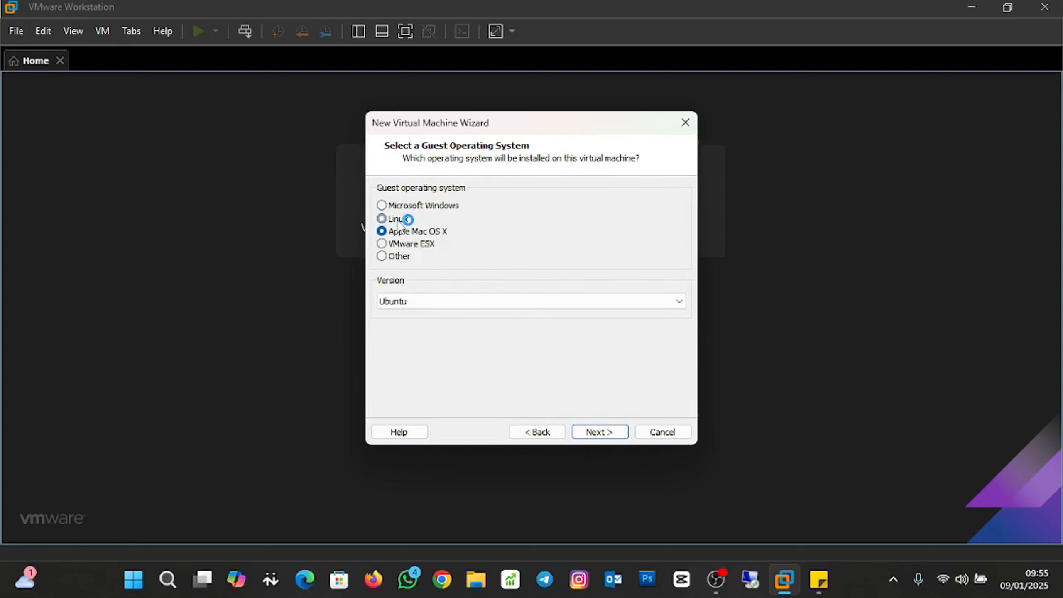
{"action": "left_click", "coordinate": [670, 307]}
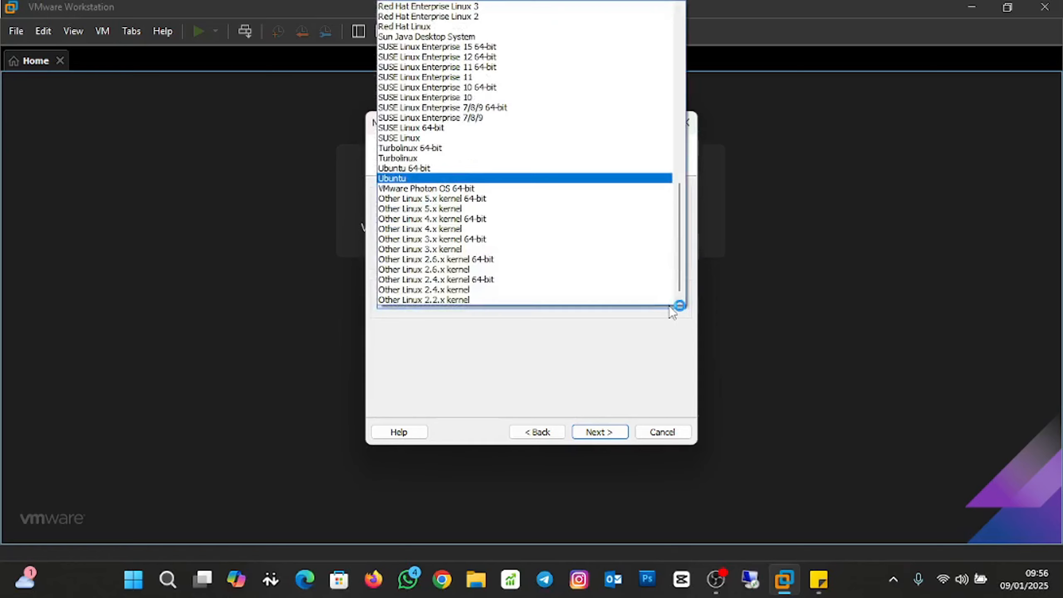
{"action": "scroll", "coordinate": [656, 238], "scroll_direction": "up", "scroll_amount": 1}
{"action": "scroll", "coordinate": [655, 243], "scroll_direction": "up", "scroll_amount": 16}
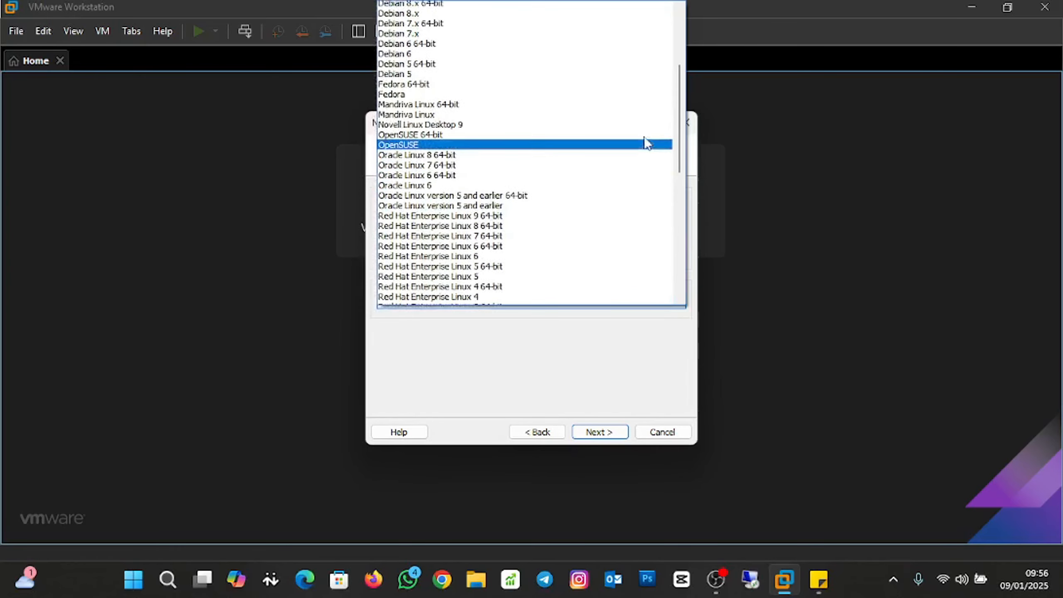
{"action": "left_click_drag", "start_coordinate": [679, 72], "coordinate": [660, 247]}
{"action": "left_click", "coordinate": [540, 179]}
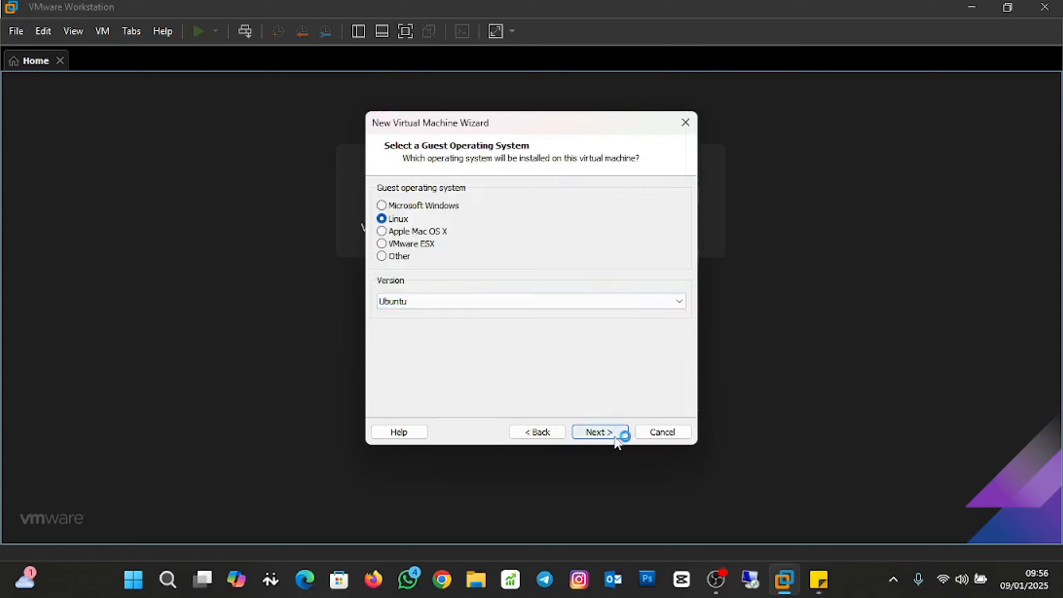
Keep the defaults: Ubuntu name, 2 processors, 2048 MB memory, NAT, LSI Logic controller and SCSI disk type.
{"action": "left_click", "coordinate": [612, 433]}
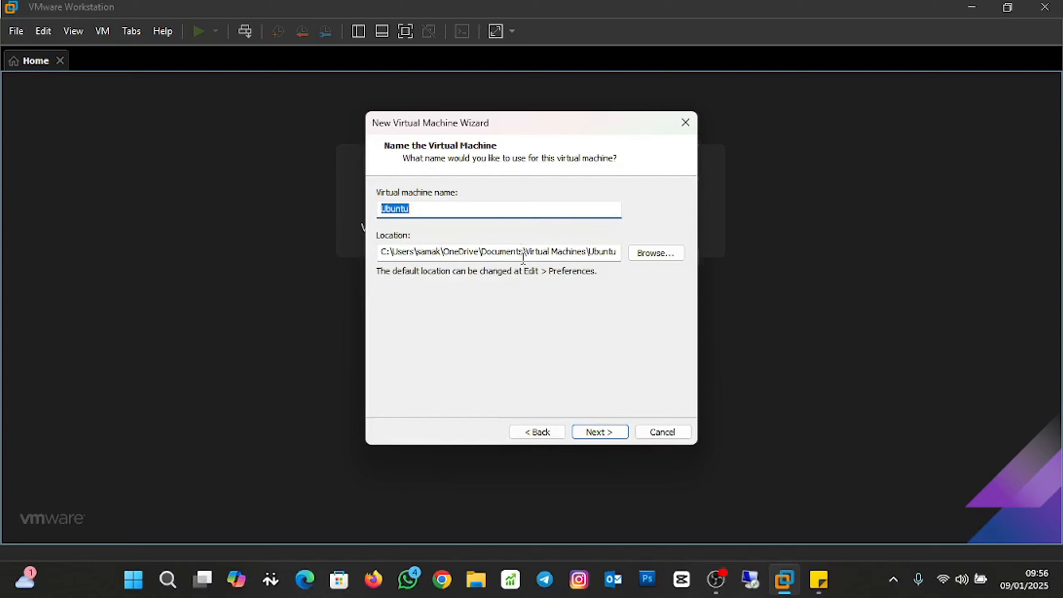
{"action": "left_click", "coordinate": [600, 431]}
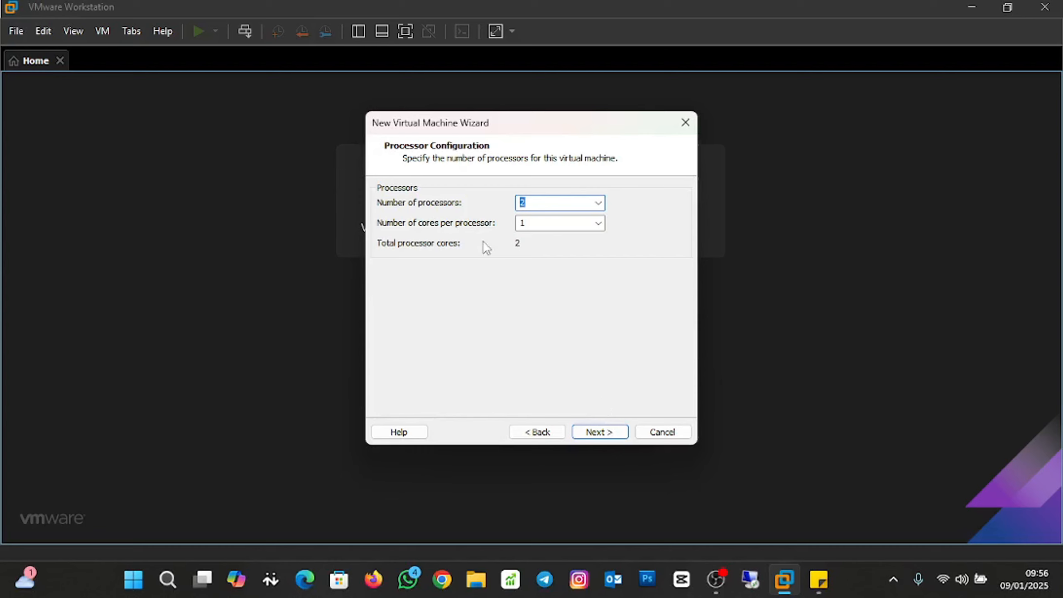
{"action": "left_click", "coordinate": [600, 432]}
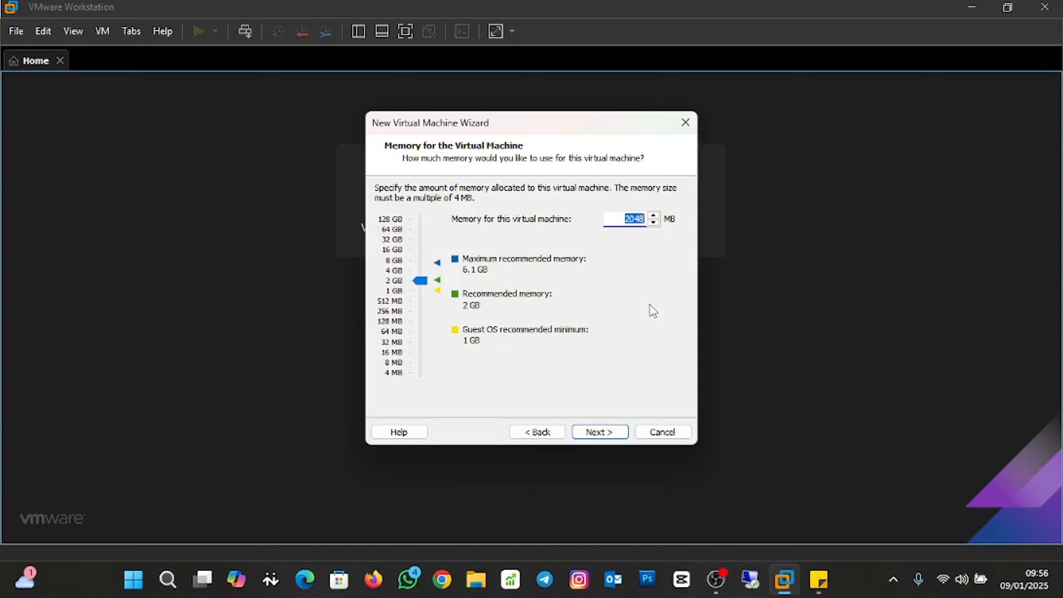
{"action": "left_click", "coordinate": [611, 433]}
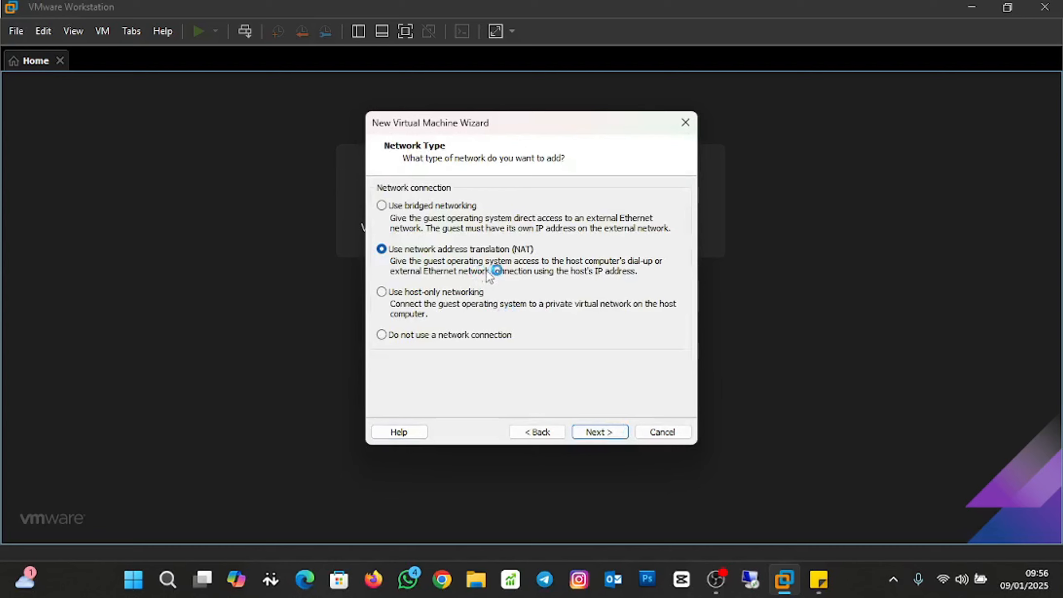
{"action": "left_click", "coordinate": [607, 435]}
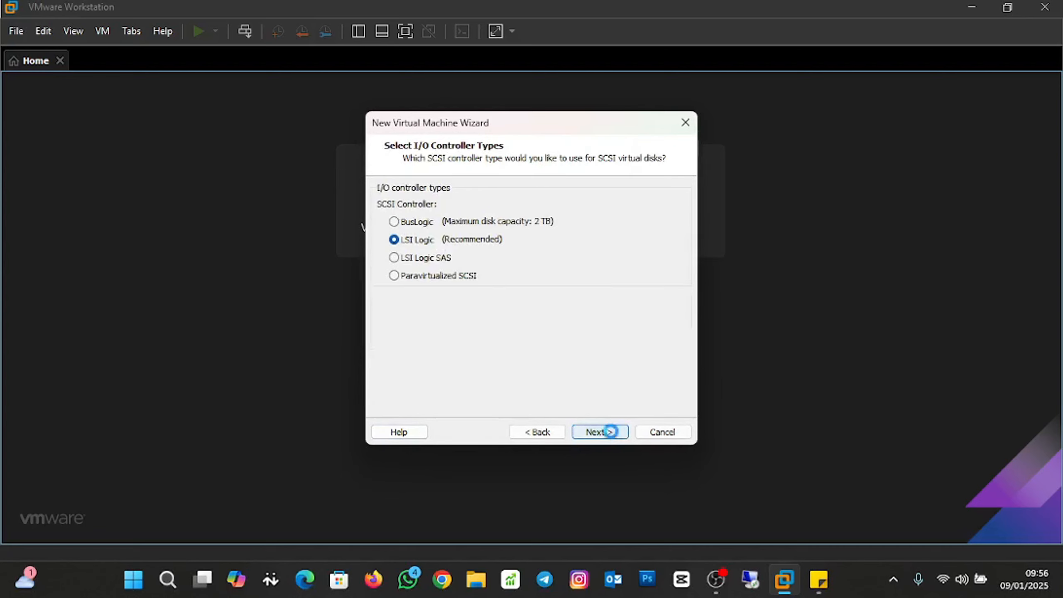
{"action": "left_click", "coordinate": [610, 433]}
{"action": "left_click", "coordinate": [611, 434]}
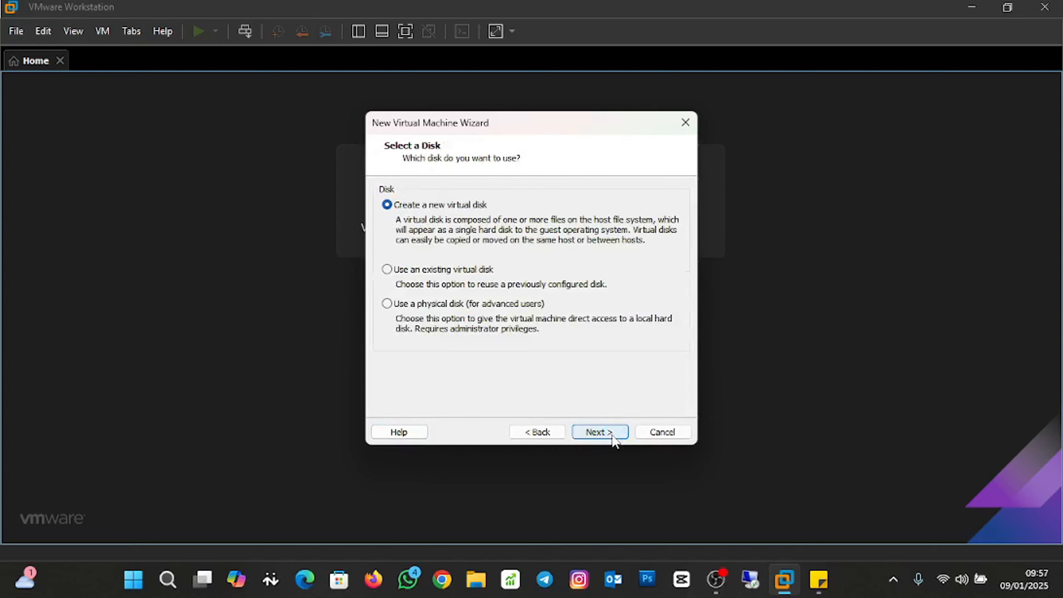
Create a new 20 GB disk split into multiple files as Ubuntu.vmdk and finish the VM.
{"action": "left_click", "coordinate": [611, 434]}
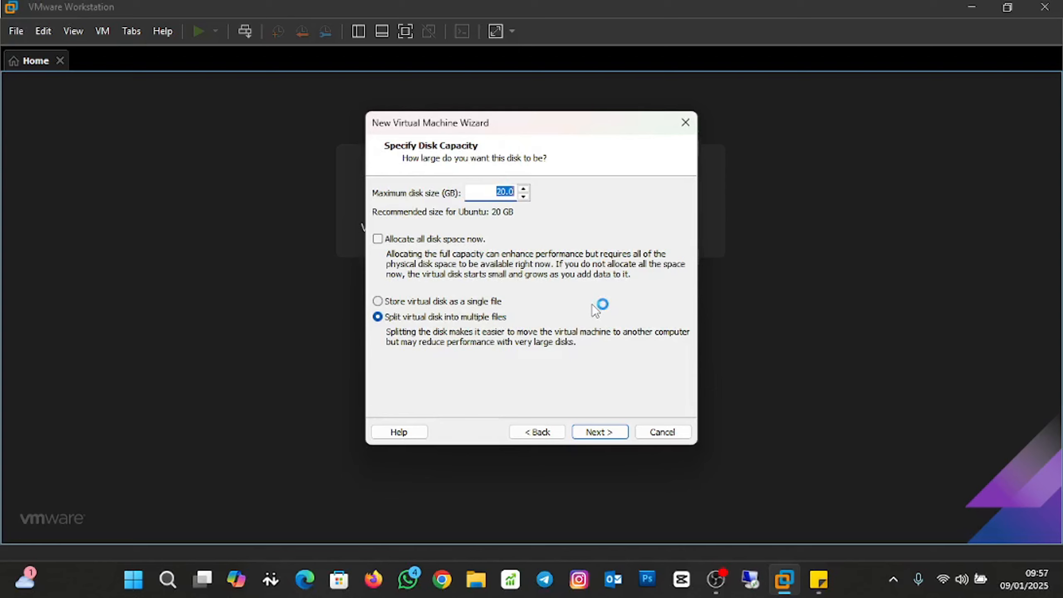
{"action": "left_click", "coordinate": [598, 432]}
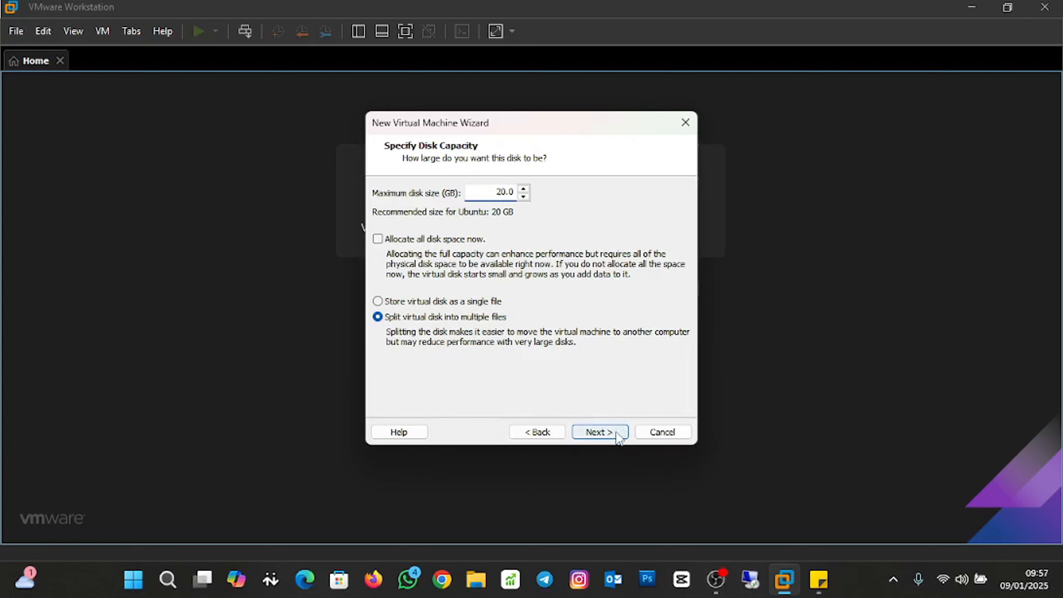
{"action": "left_click", "coordinate": [617, 434]}
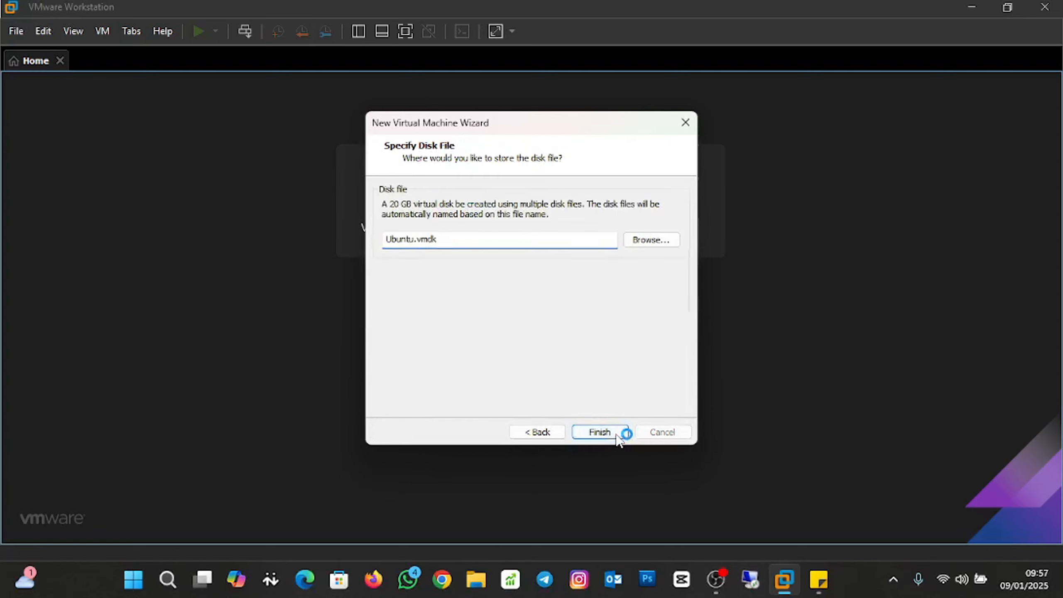
{"action": "left_click", "coordinate": [609, 431]}
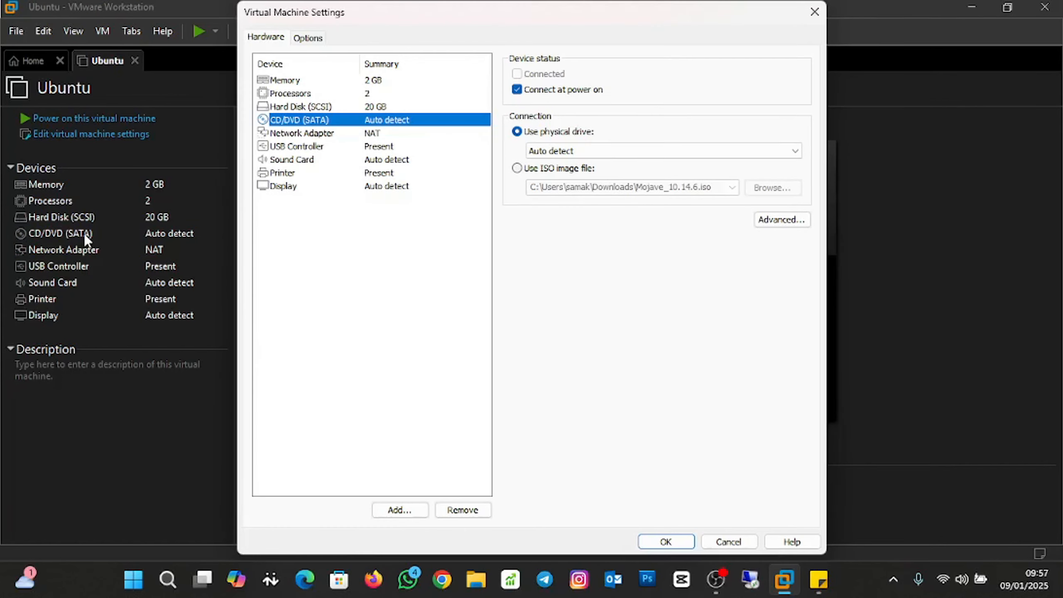
Point the CD/DVD drive at Desktop\kali\kali-linux-2022.3-installer-amd64.iso and save the settings.
{"action": "left_click", "coordinate": [528, 168]}
{"action": "left_click", "coordinate": [729, 189]}
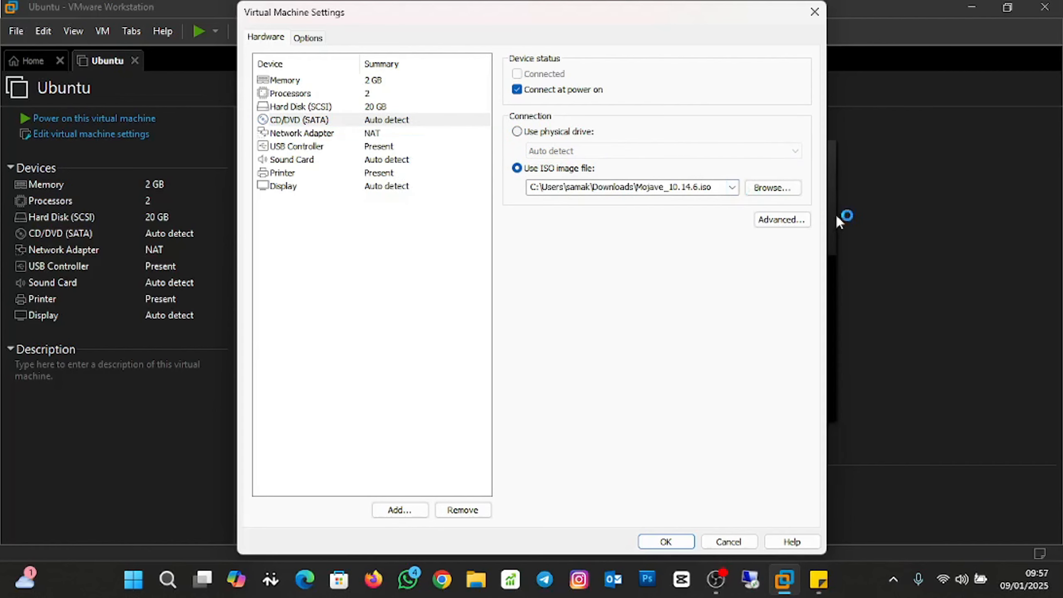
{"action": "left_click", "coordinate": [798, 191]}
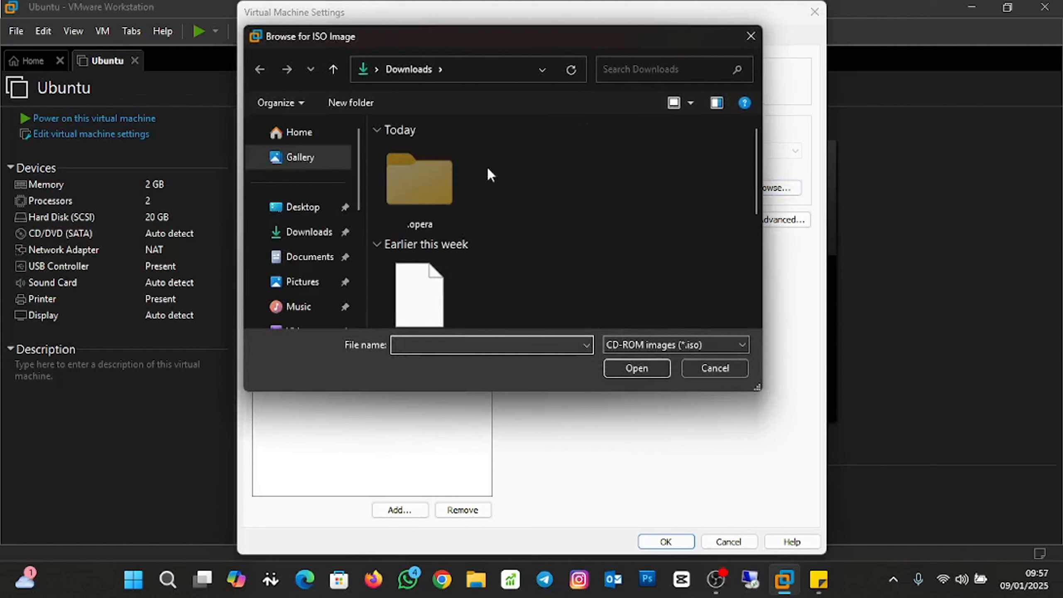
{"action": "left_click", "coordinate": [287, 209]}
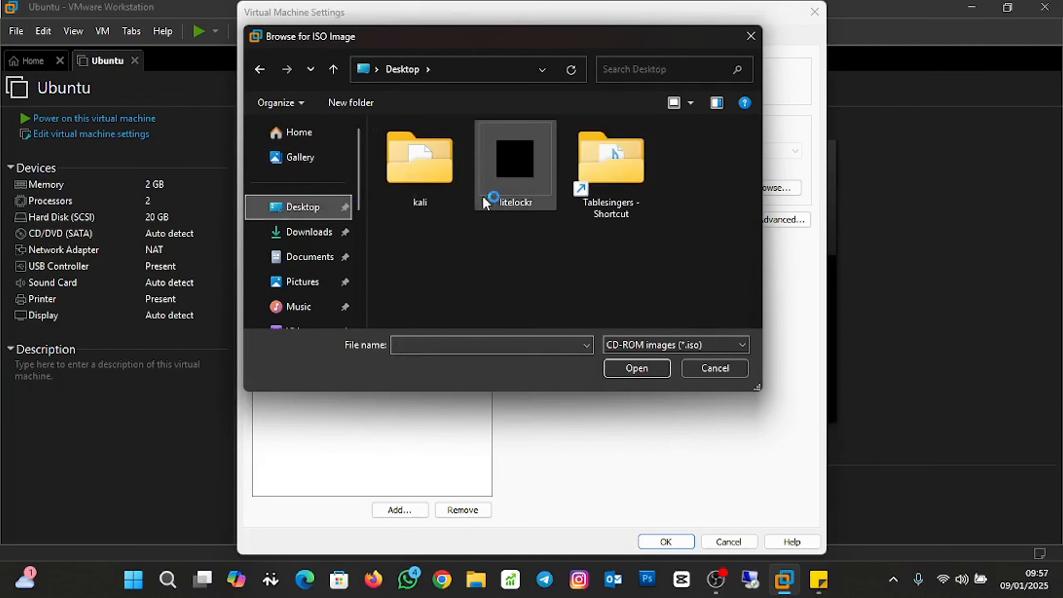
{"action": "double_click", "coordinate": [416, 194]}
{"action": "left_click", "coordinate": [445, 146]}
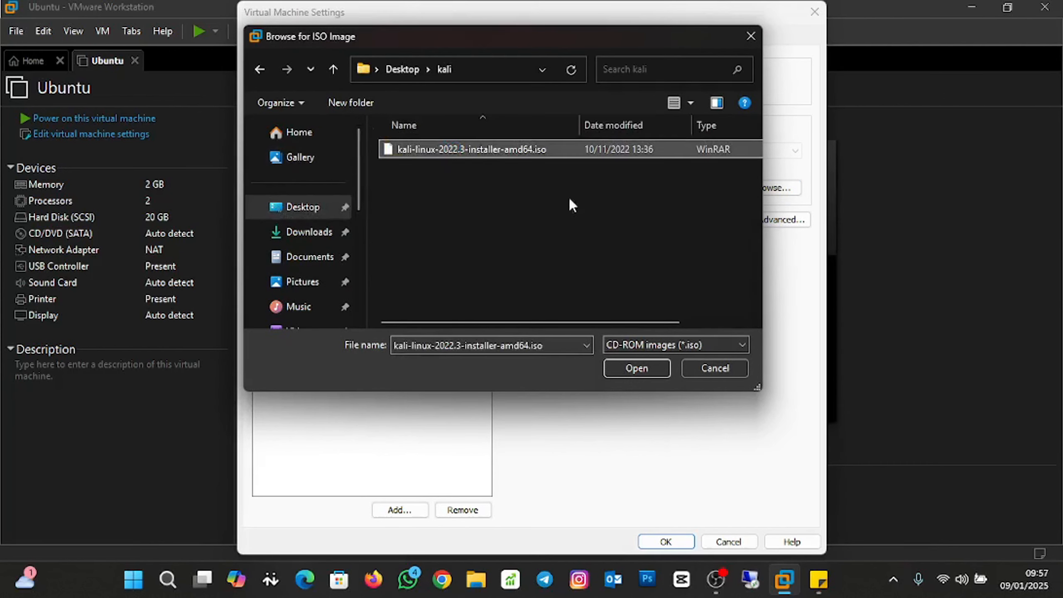
{"action": "left_click", "coordinate": [642, 368]}
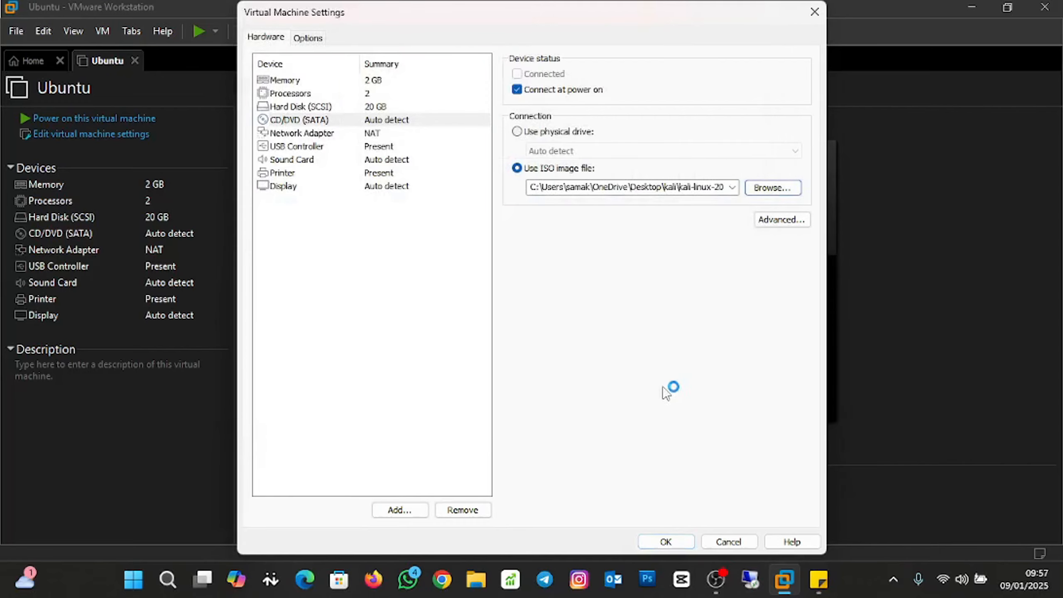
{"action": "left_click", "coordinate": [667, 541]}
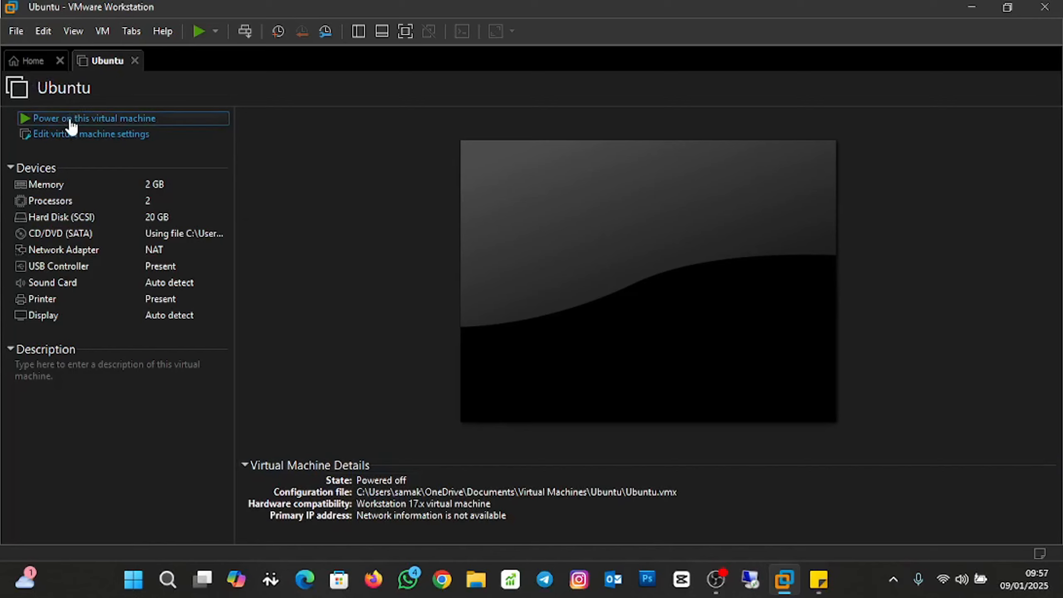
Power on the Ubuntu VM and give it input focus at the Kali boot menu.
{"action": "left_click", "coordinate": [84, 118]}
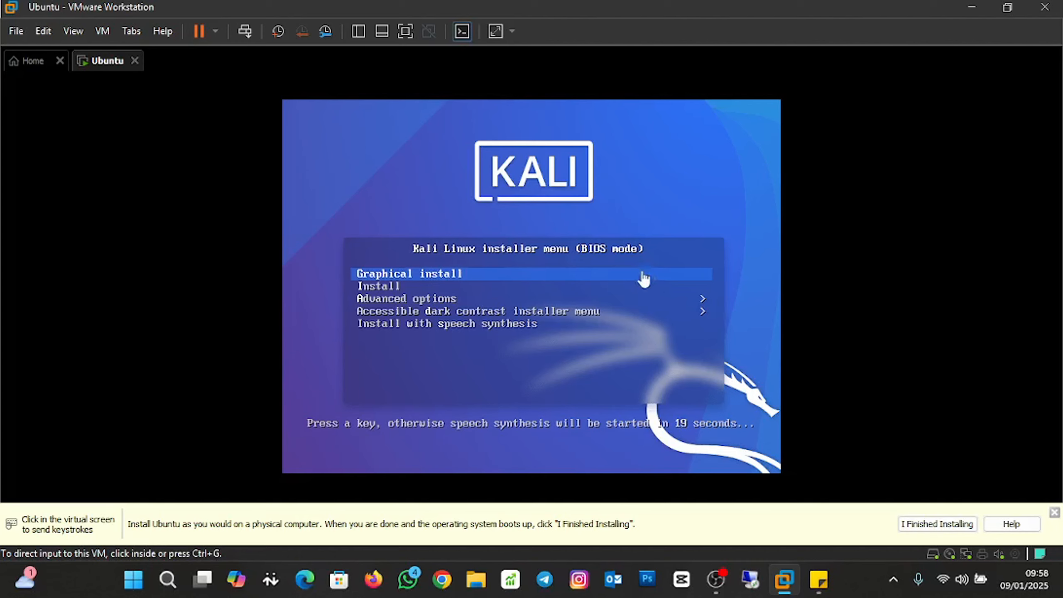
{"action": "left_click", "coordinate": [603, 280]}
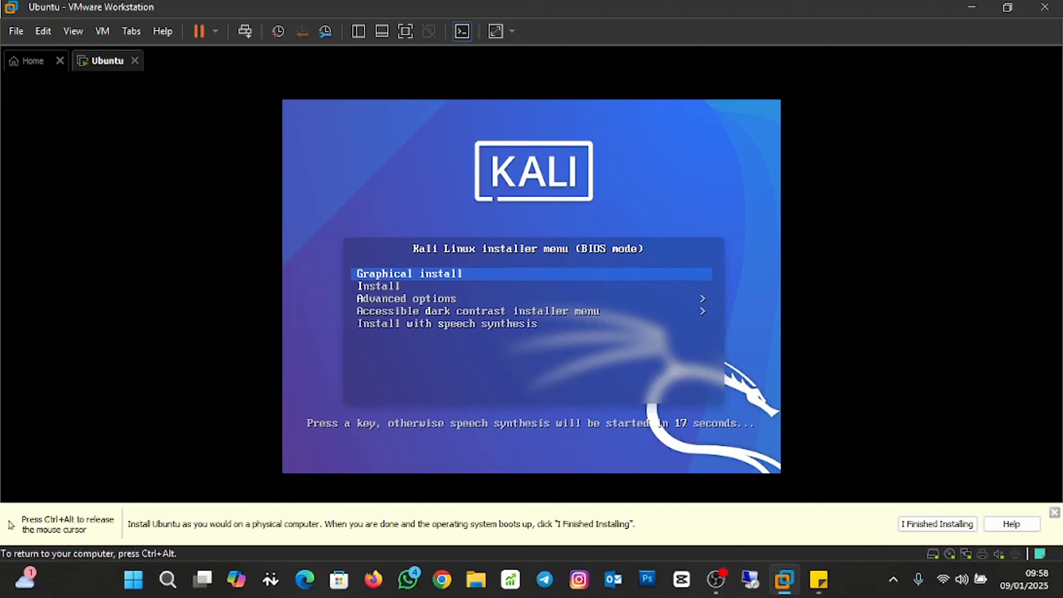
Launch Graphical install and accept English, United States and the American English keymap.
{"action": "key", "text": "Return"}
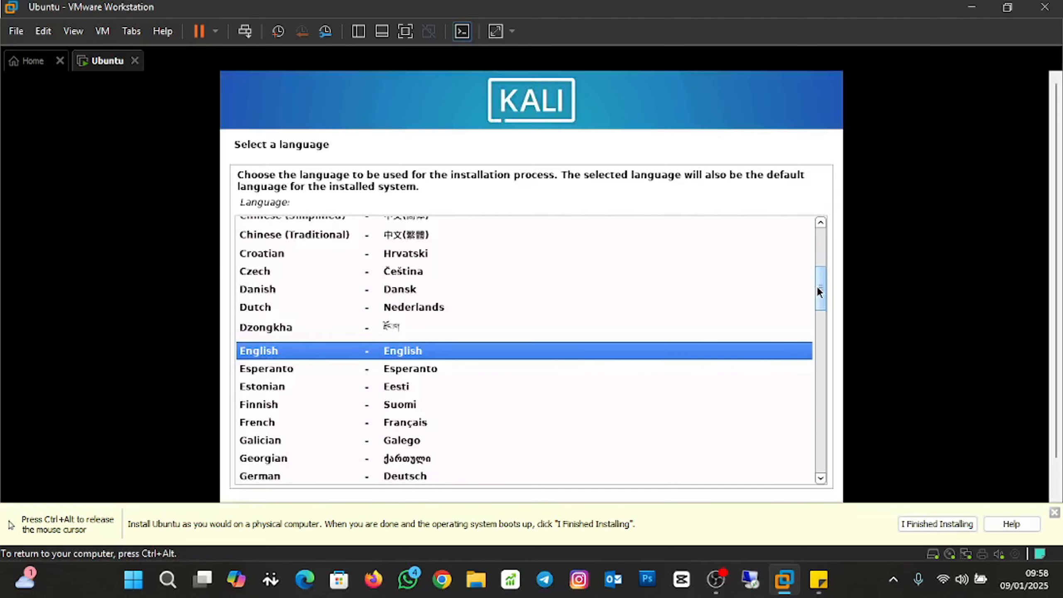
{"action": "left_click_drag", "start_coordinate": [1057, 261], "coordinate": [1057, 325]}
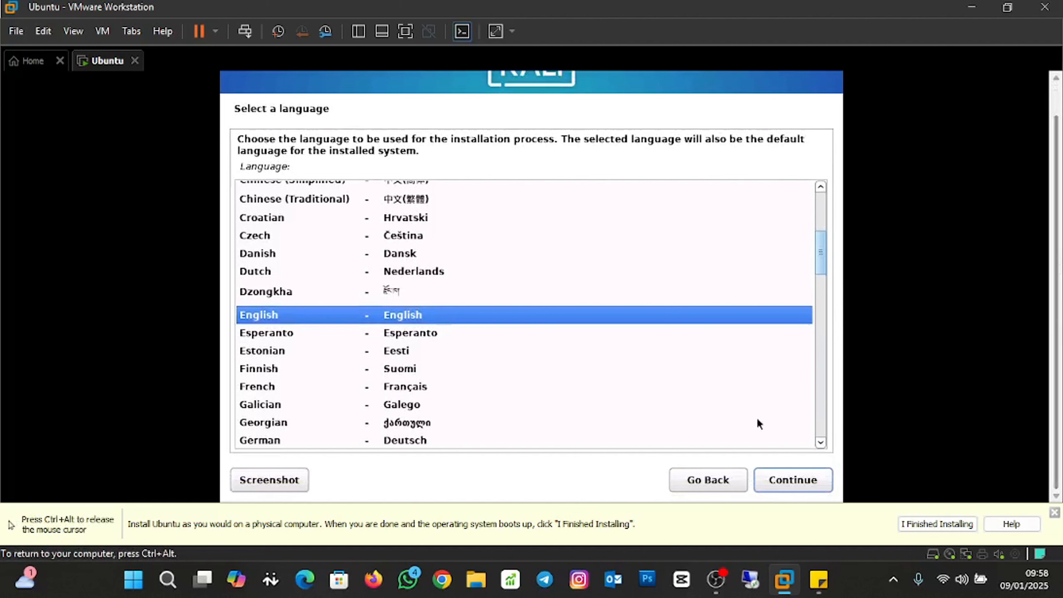
{"action": "left_click", "coordinate": [798, 483]}
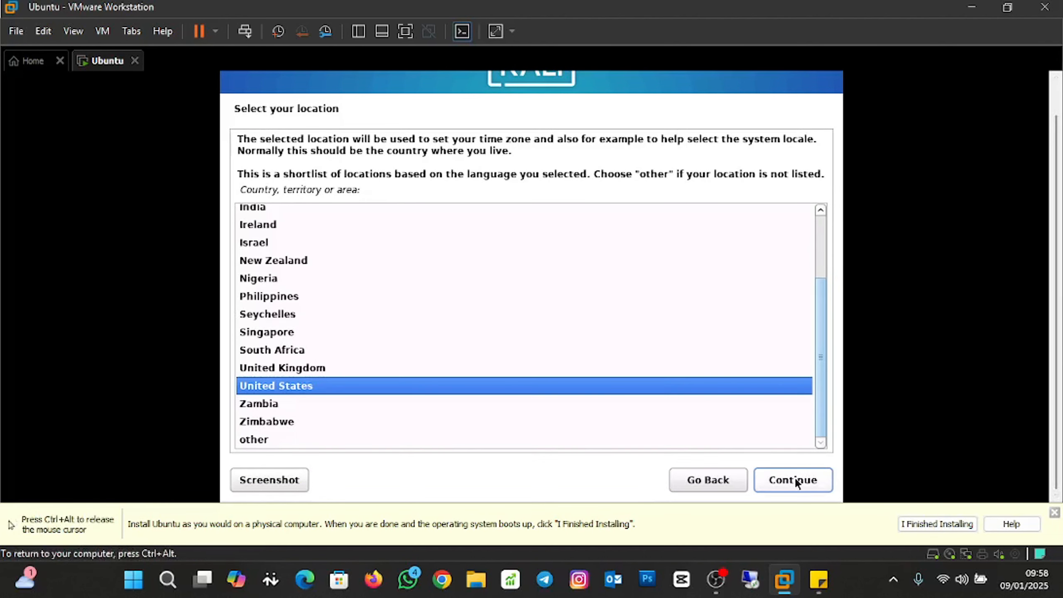
{"action": "left_click", "coordinate": [794, 477]}
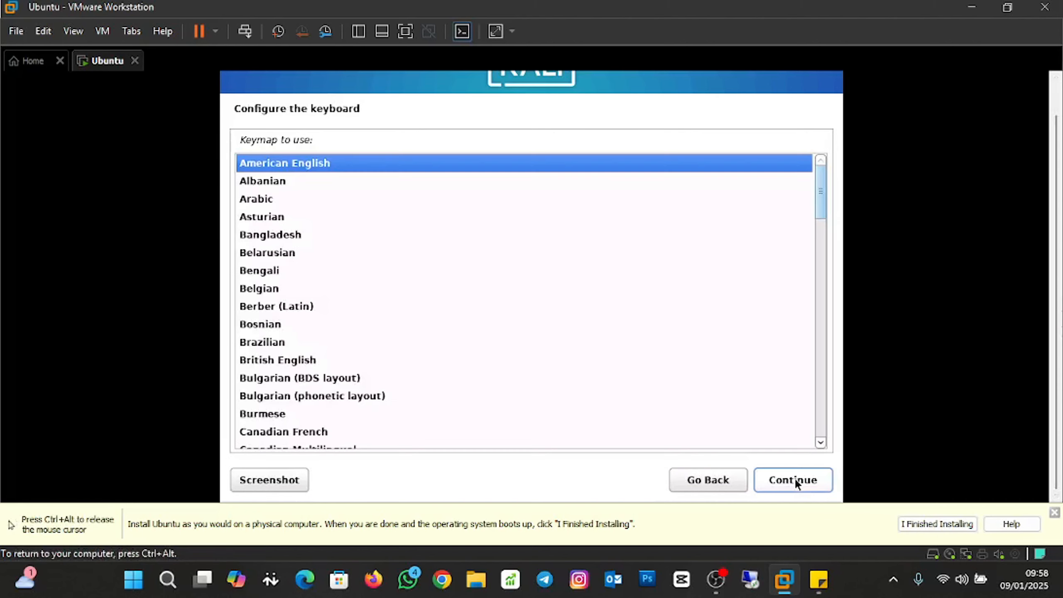
{"action": "left_click", "coordinate": [801, 486]}
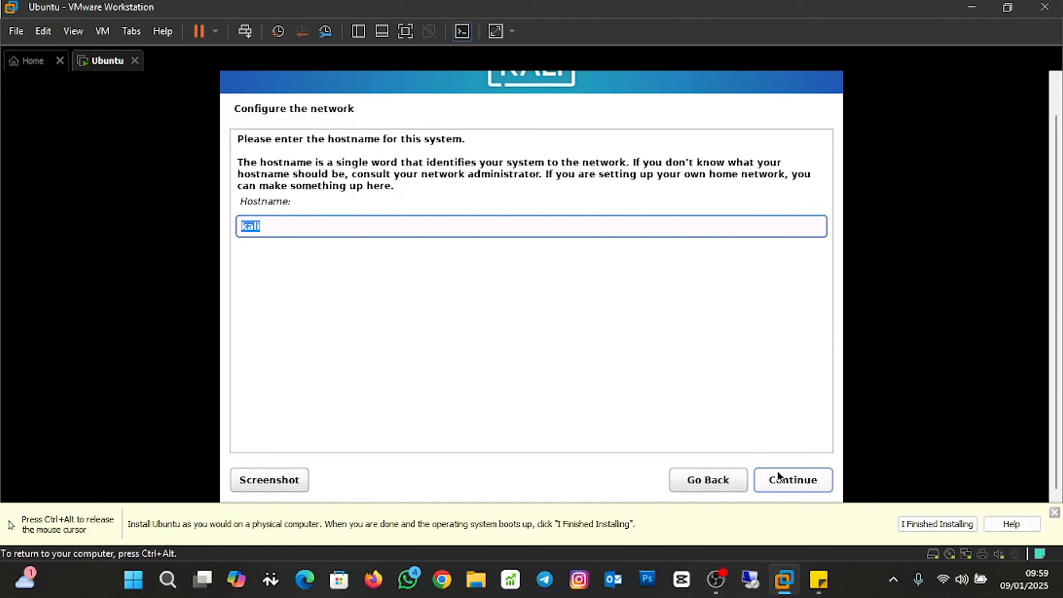
Keep the hostname kali and leave the domain name blank.
{"action": "left_click", "coordinate": [783, 479]}
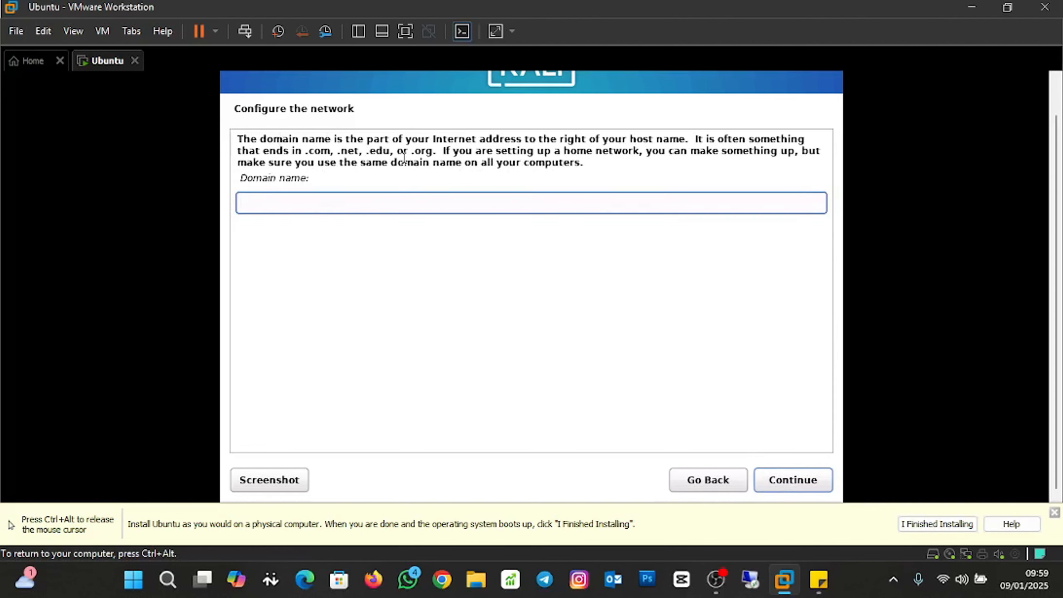
{"action": "key", "text": "ctrl+alt"}
{"action": "left_click", "coordinate": [858, 442]}
{"action": "left_click", "coordinate": [810, 486]}
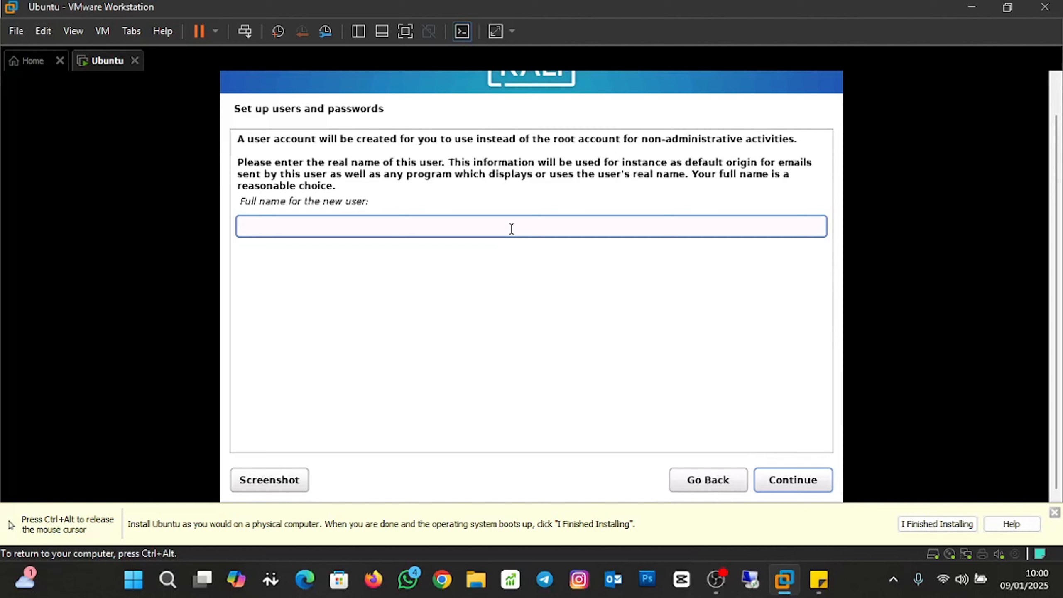
Enter the new user's full name, accept username test, and set and confirm the password.
{"action": "type", "text": "test"}
{"action": "key", "text": "BackSpace"}
{"action": "key", "text": "BackSpace"}
{"action": "key", "text": "BackSpace"}
{"action": "key", "text": "BackSpace"}
{"action": "type", "text": "Test"}
{"action": "left_click", "coordinate": [787, 478]}
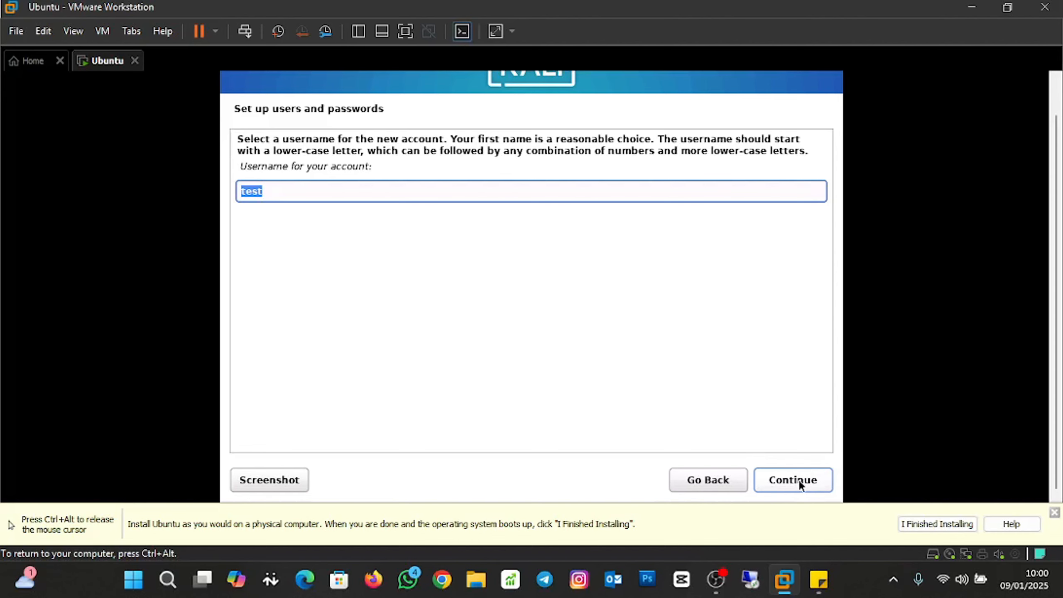
{"action": "left_click", "coordinate": [799, 484]}
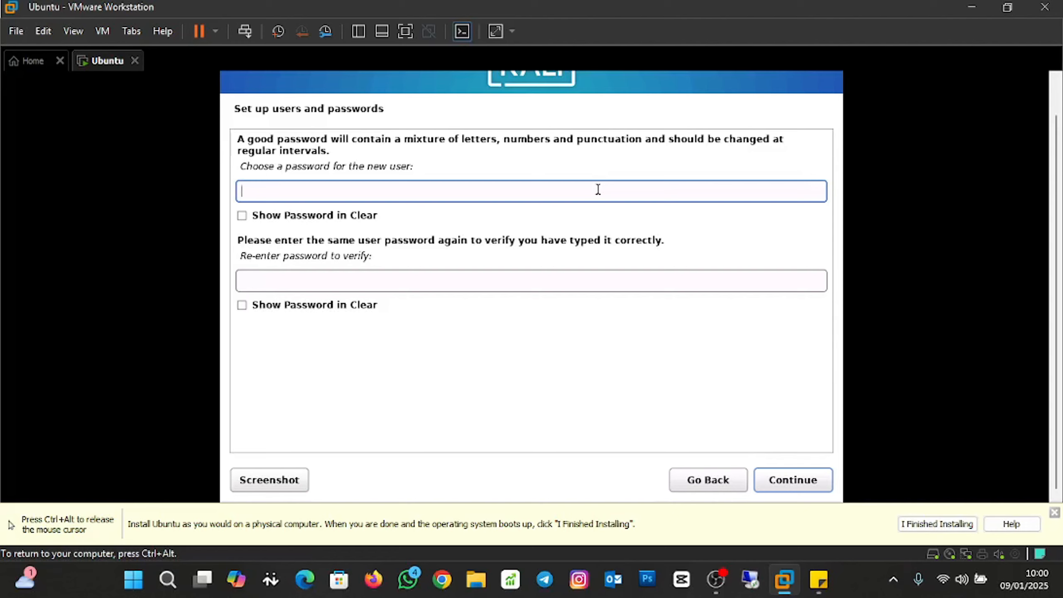
{"action": "type", "text": "1234567890"}
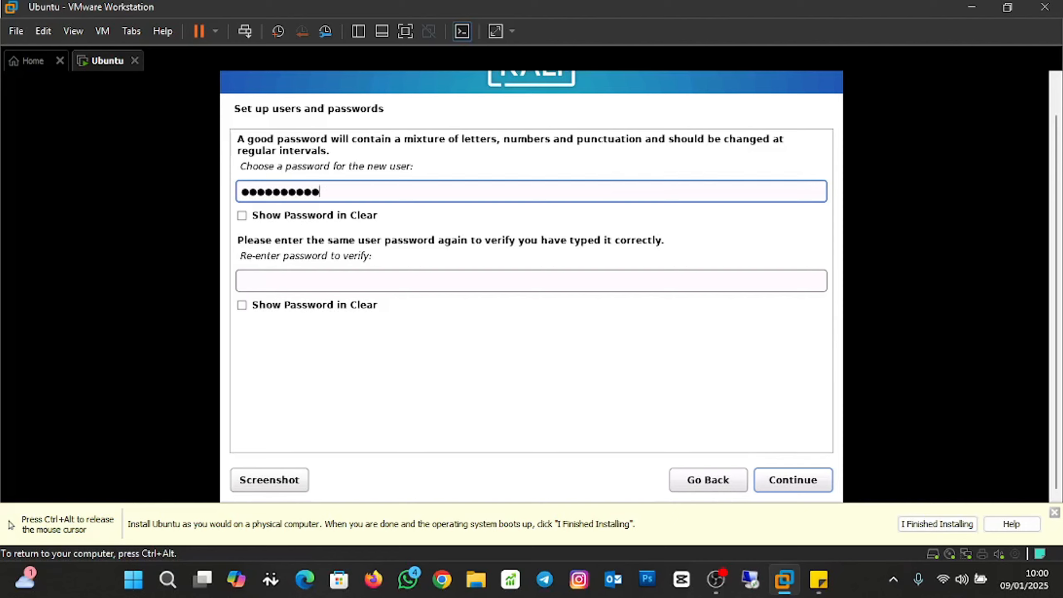
{"action": "left_click", "coordinate": [552, 281]}
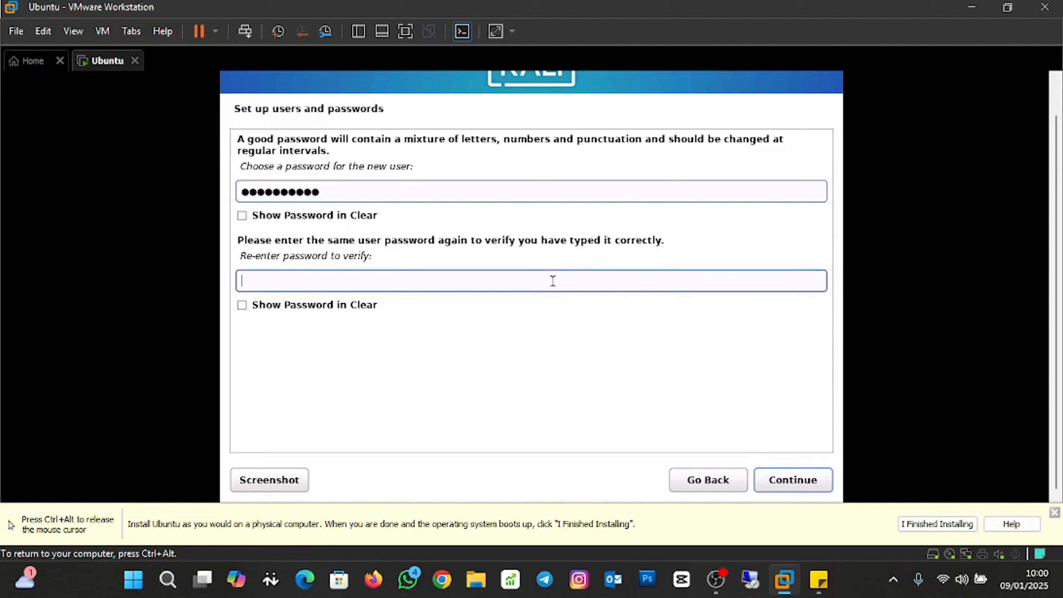
{"action": "type", "text": "12345"}
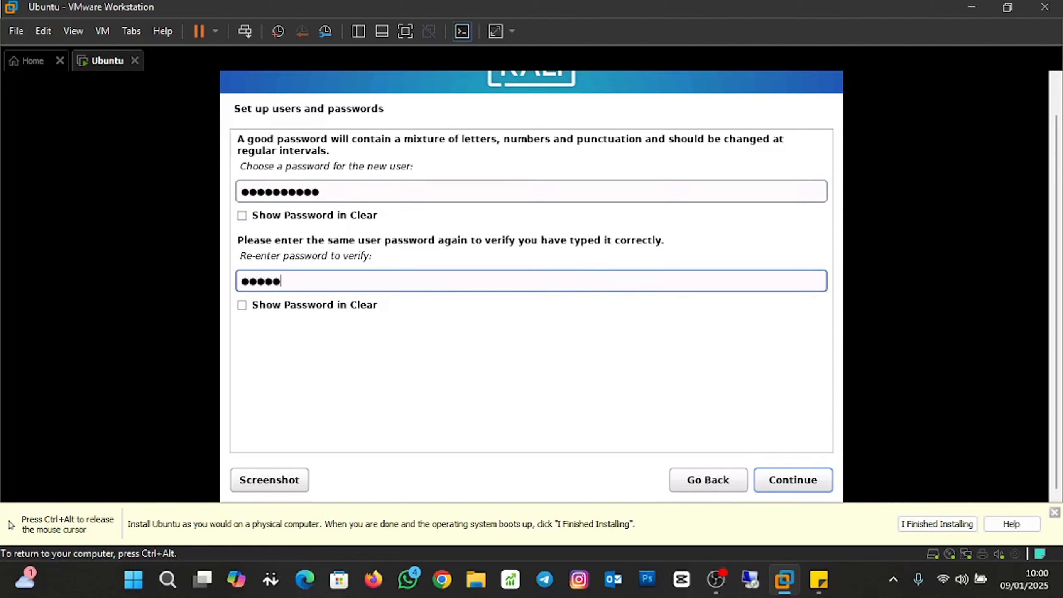
{"action": "type", "text": "67890"}
{"action": "left_click", "coordinate": [796, 485]}
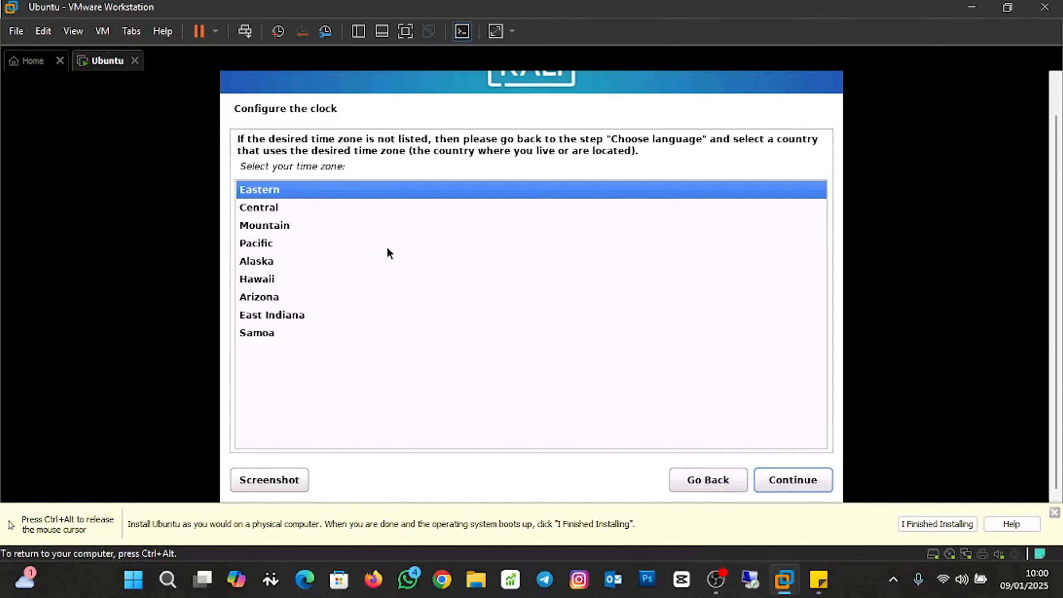
Keep Eastern as the time zone and continue.
{"action": "left_click", "coordinate": [807, 482]}
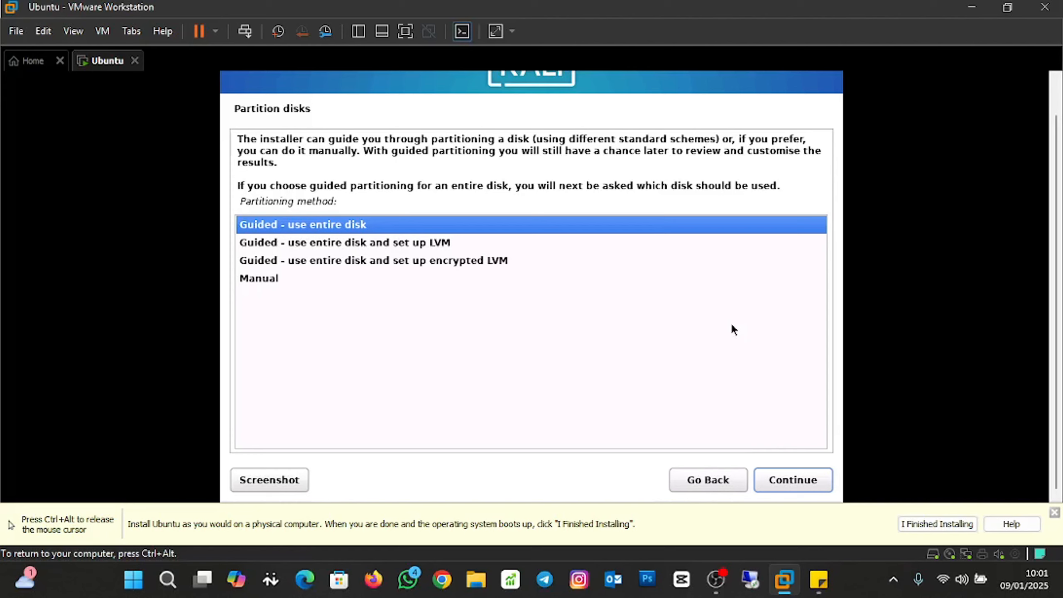
Guided-partition the entire 21.5 GB SCSI disk as one partition and confirm writing the changes.
{"action": "left_click", "coordinate": [786, 484]}
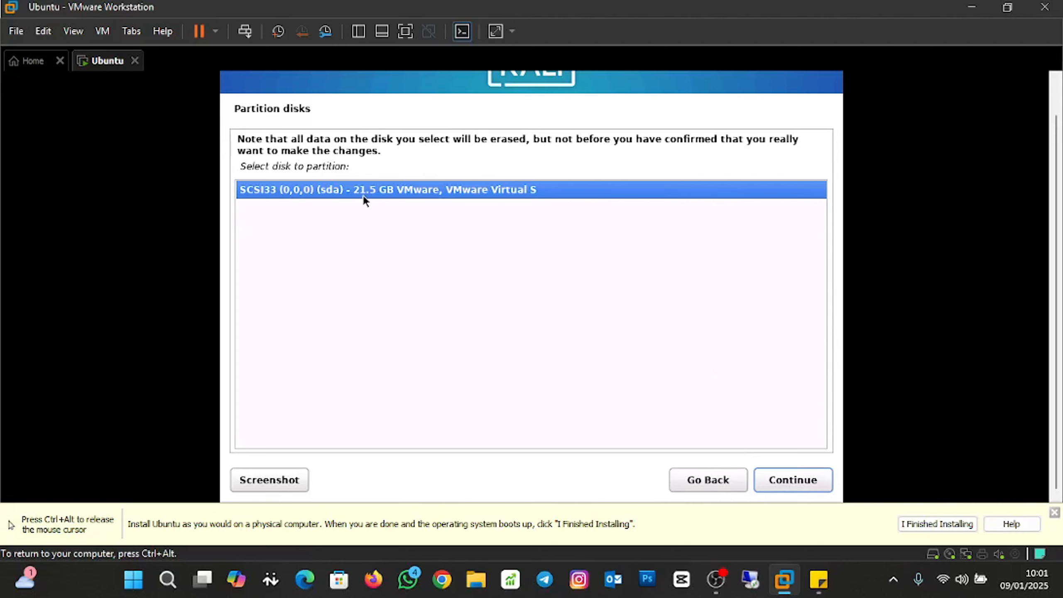
{"action": "left_click", "coordinate": [782, 480]}
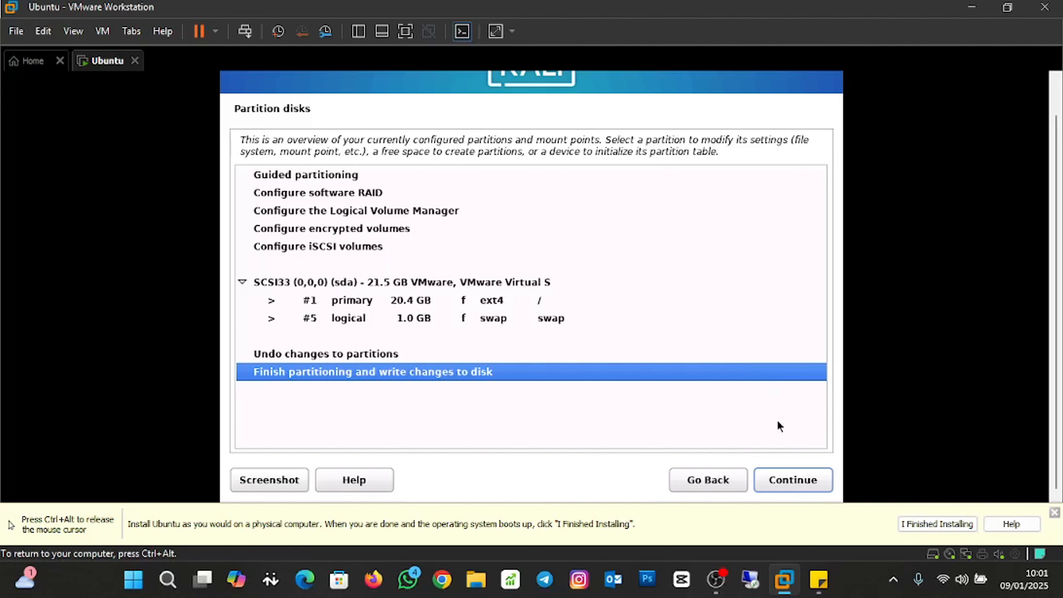
{"action": "left_click", "coordinate": [795, 481]}
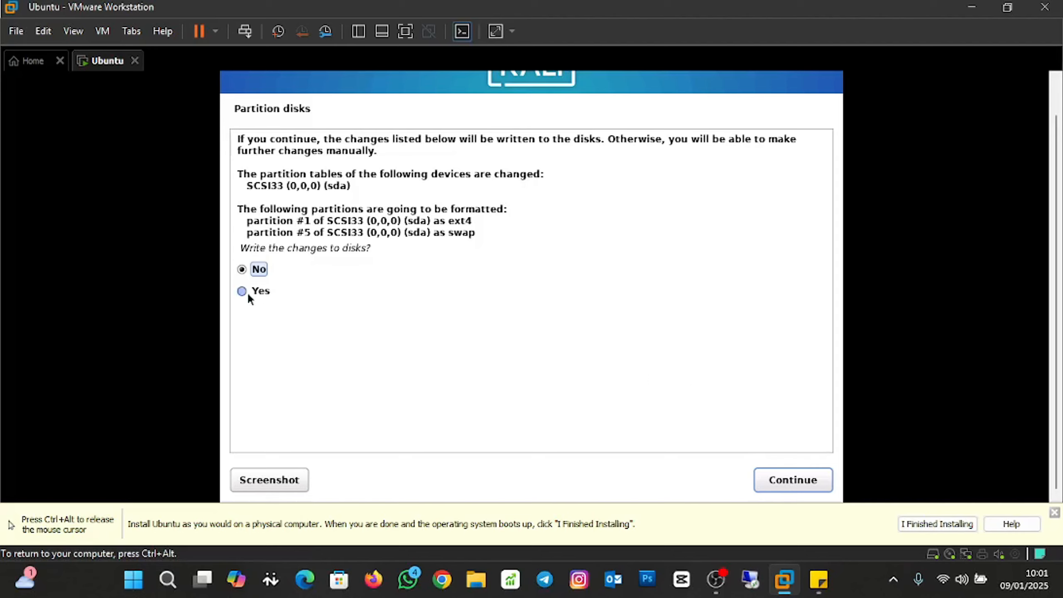
{"action": "left_click", "coordinate": [803, 483]}
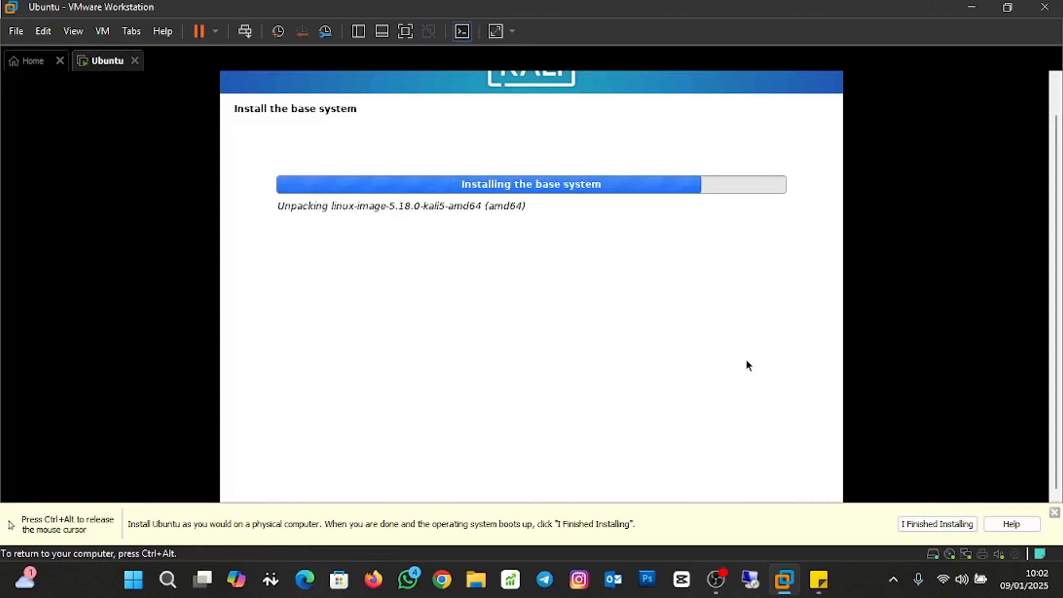
Tick the GNOME and KDE Plasma desktops in Software selection and continue.
{"action": "key", "text": "ctrl+alt"}
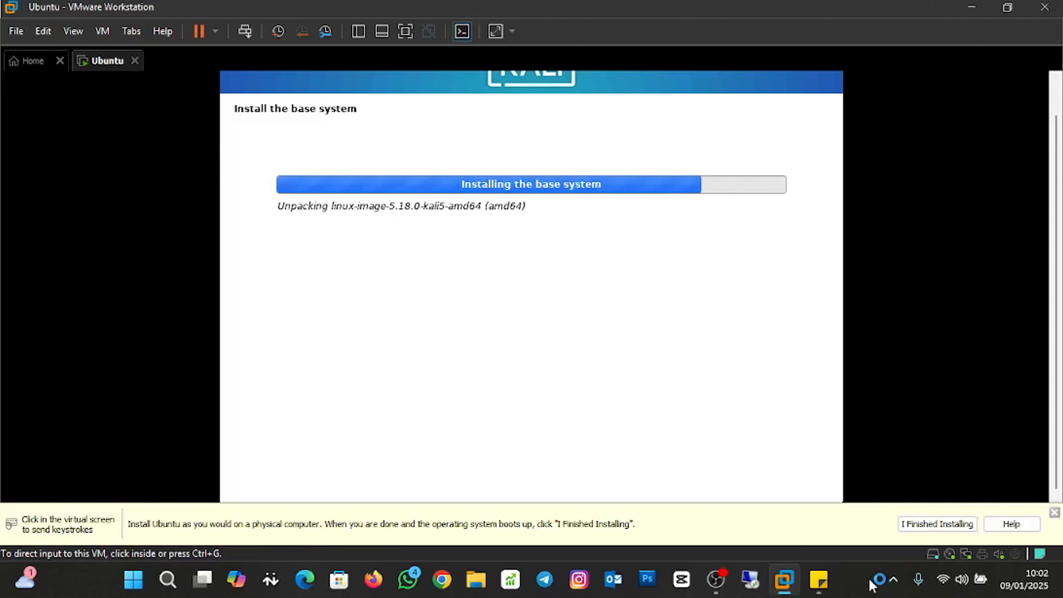
{"action": "left_click", "coordinate": [869, 581]}
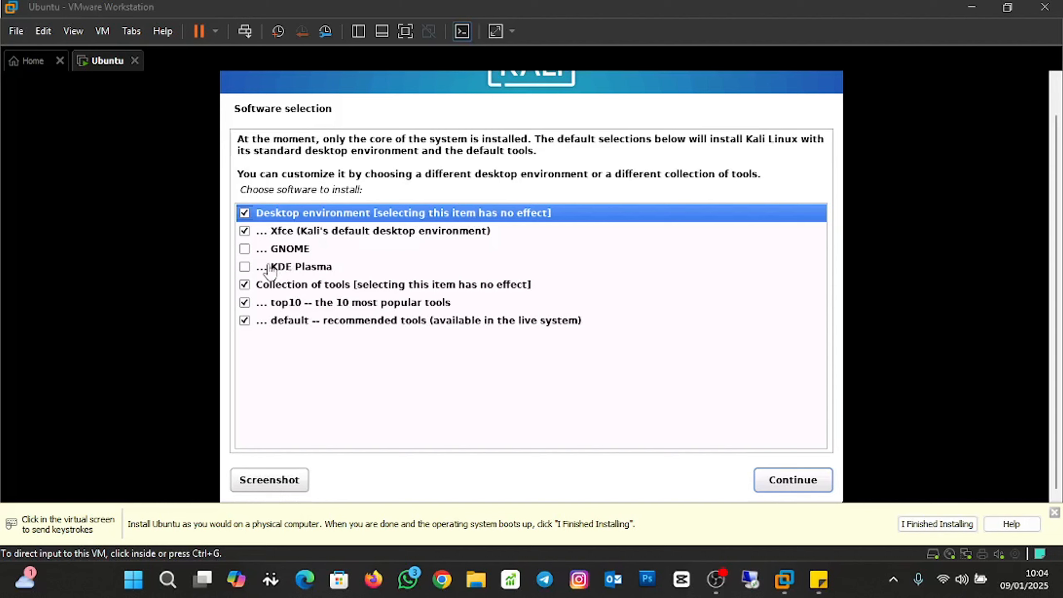
{"action": "left_click", "coordinate": [245, 253]}
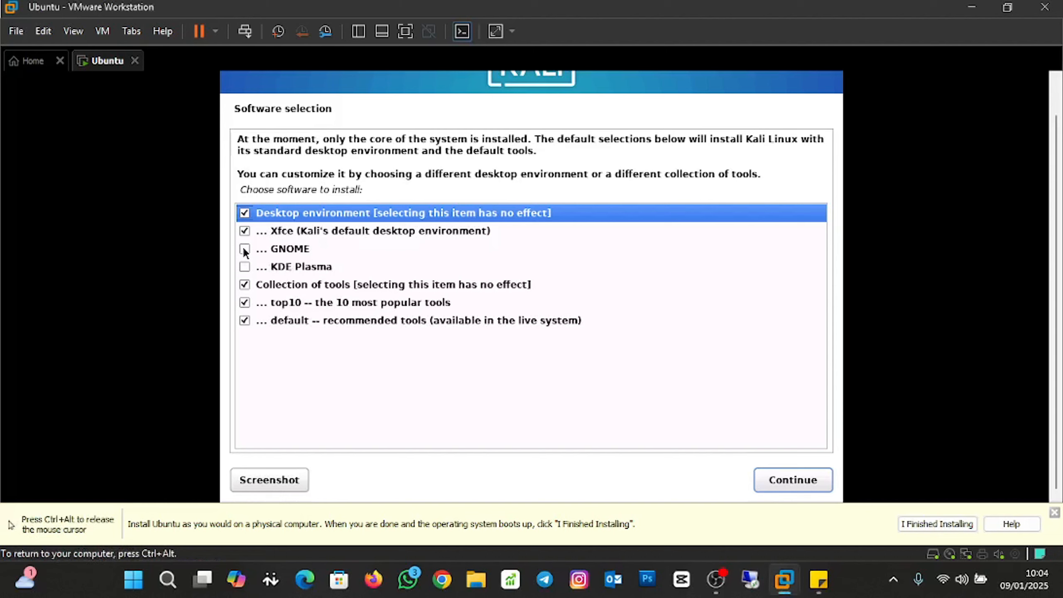
{"action": "left_click", "coordinate": [247, 250]}
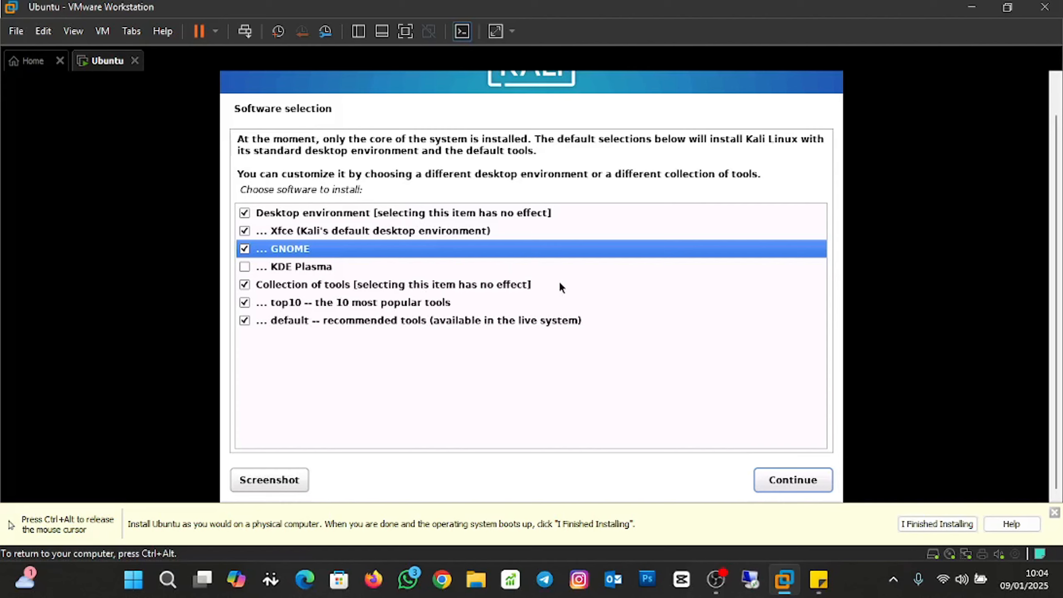
{"action": "left_click", "coordinate": [245, 267]}
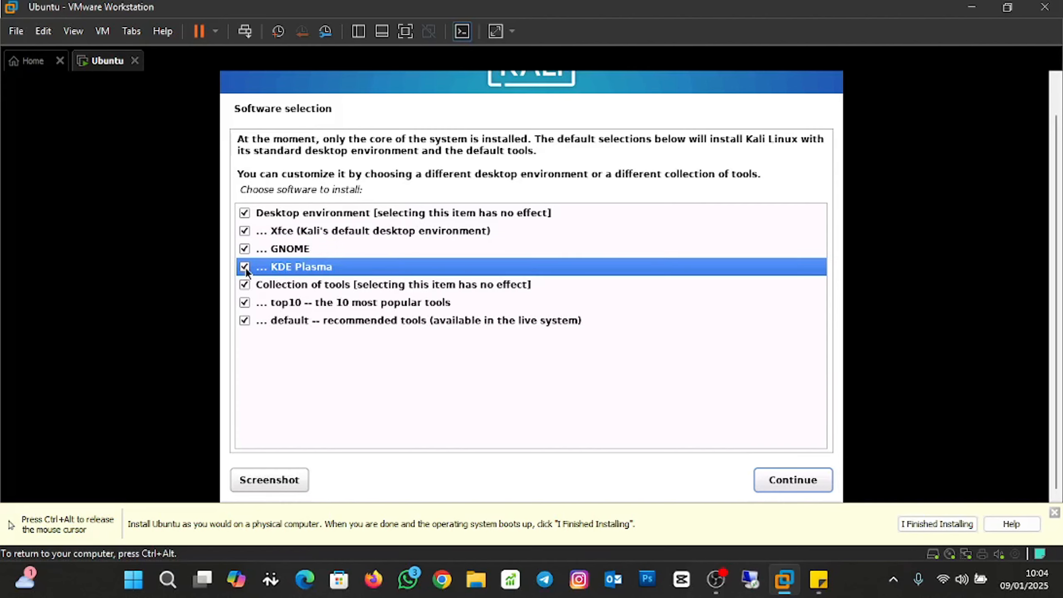
{"action": "left_click", "coordinate": [798, 477]}
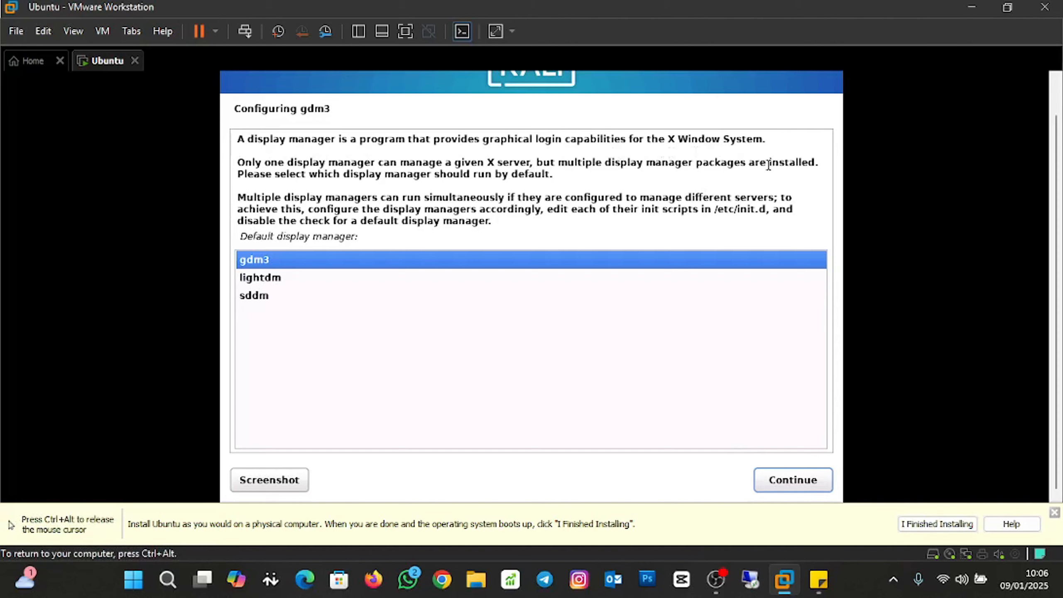
Keep gdm3 as the default display manager and let the software install.
{"action": "left_click", "coordinate": [814, 481]}
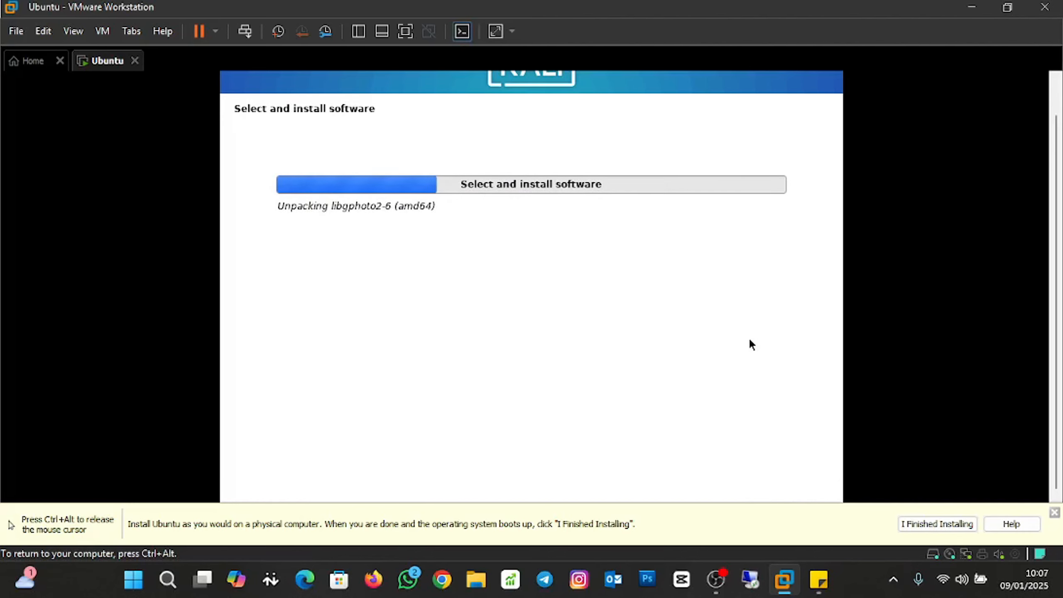
{"action": "key", "text": "ctrl+alt"}
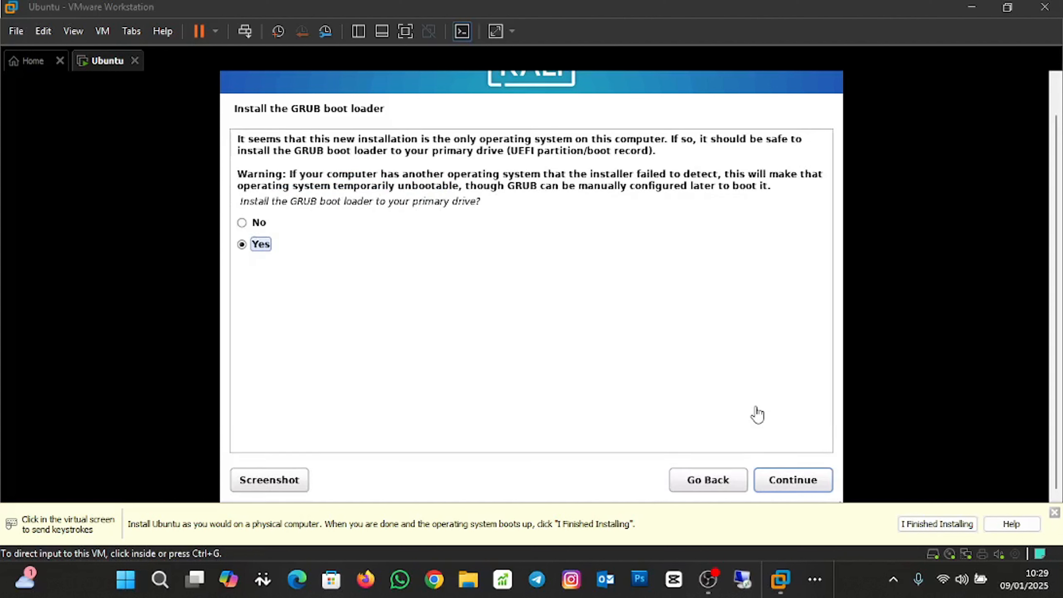
Install the GRUB boot loader on the primary drive /dev/sda.
{"action": "left_click", "coordinate": [780, 486]}
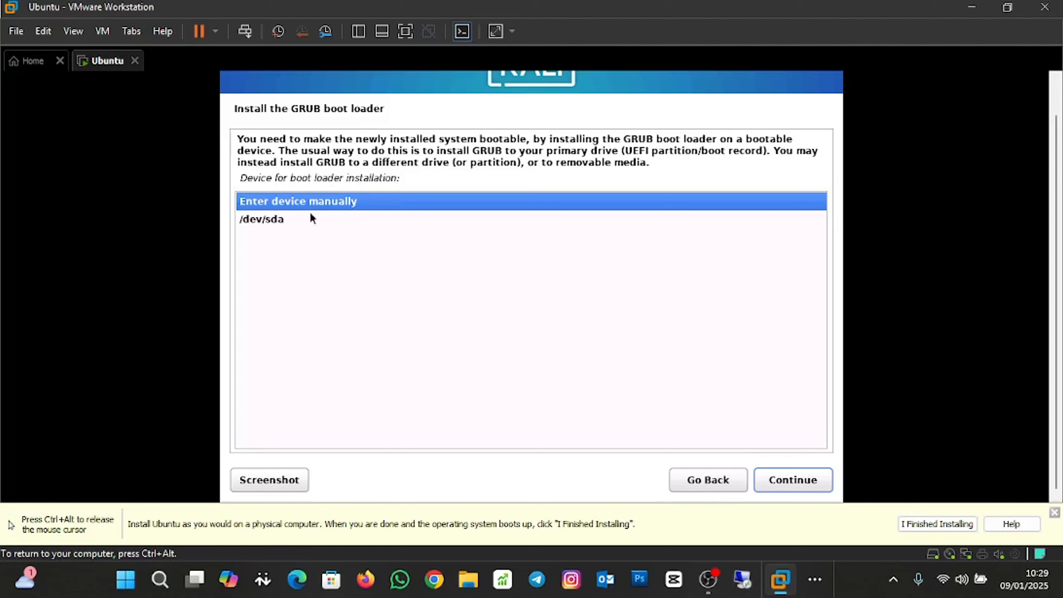
{"action": "left_click", "coordinate": [275, 222]}
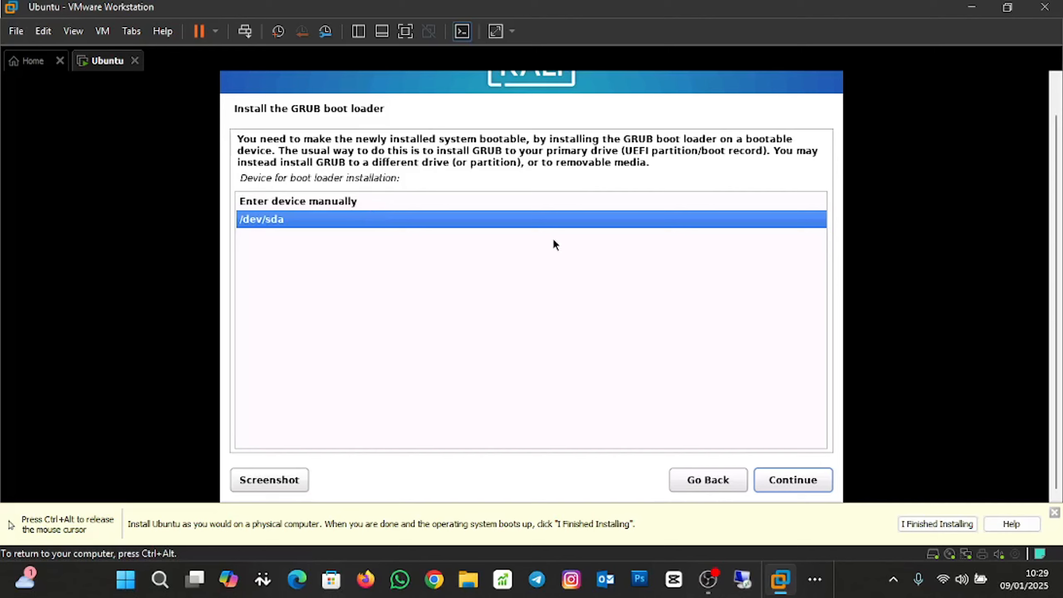
{"action": "left_click", "coordinate": [777, 482]}
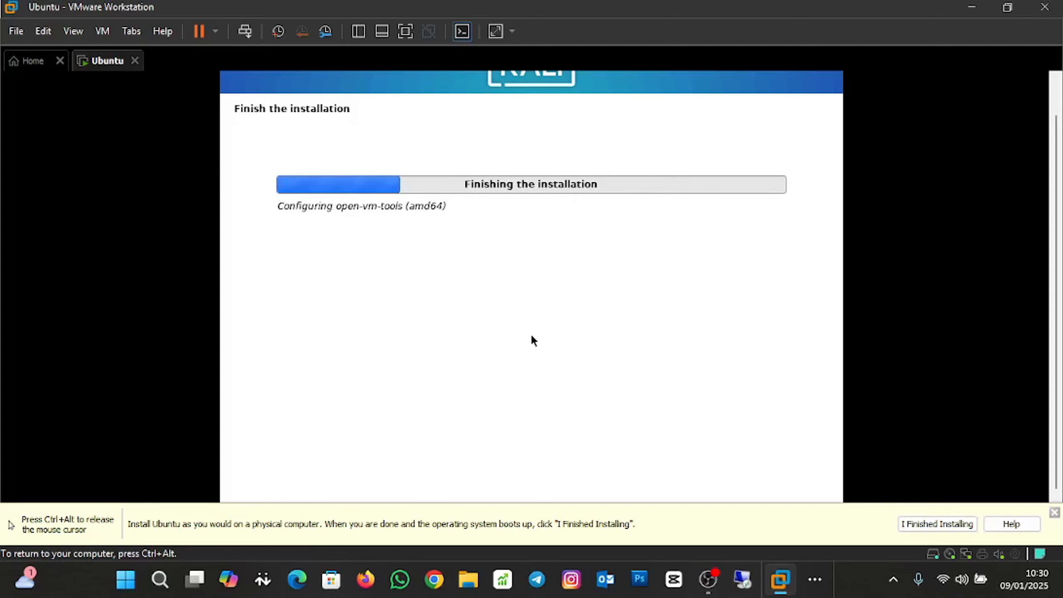
Confirm Installation complete to reboot the VM into the new Kali system.
{"action": "key", "text": "ctrl+alt"}
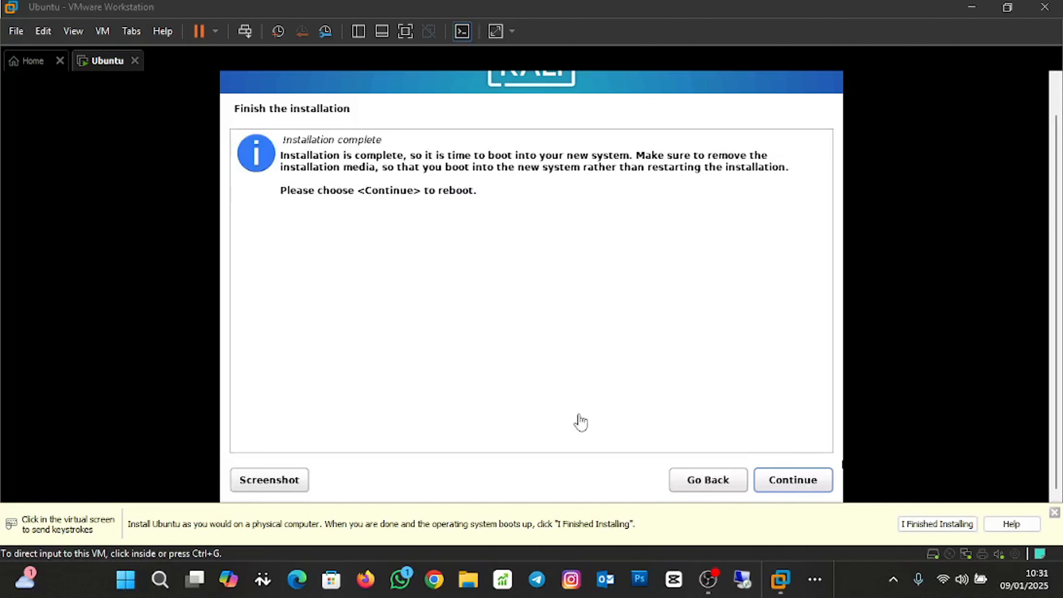
{"action": "left_click", "coordinate": [785, 479]}
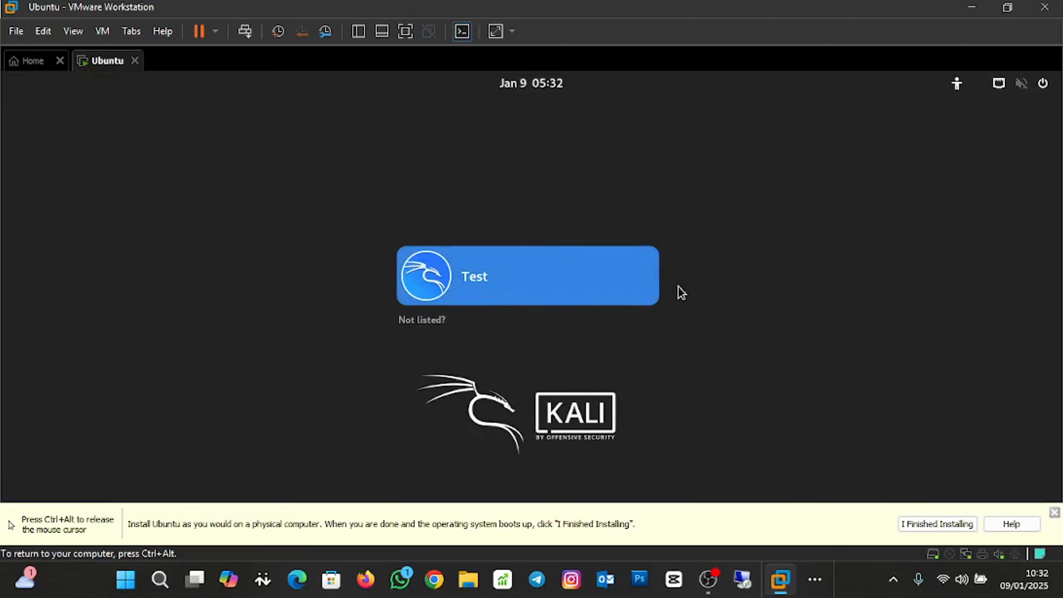
Sign in to the Kali user account on the GDM screen with its password.
{"action": "left_click", "coordinate": [534, 279]}
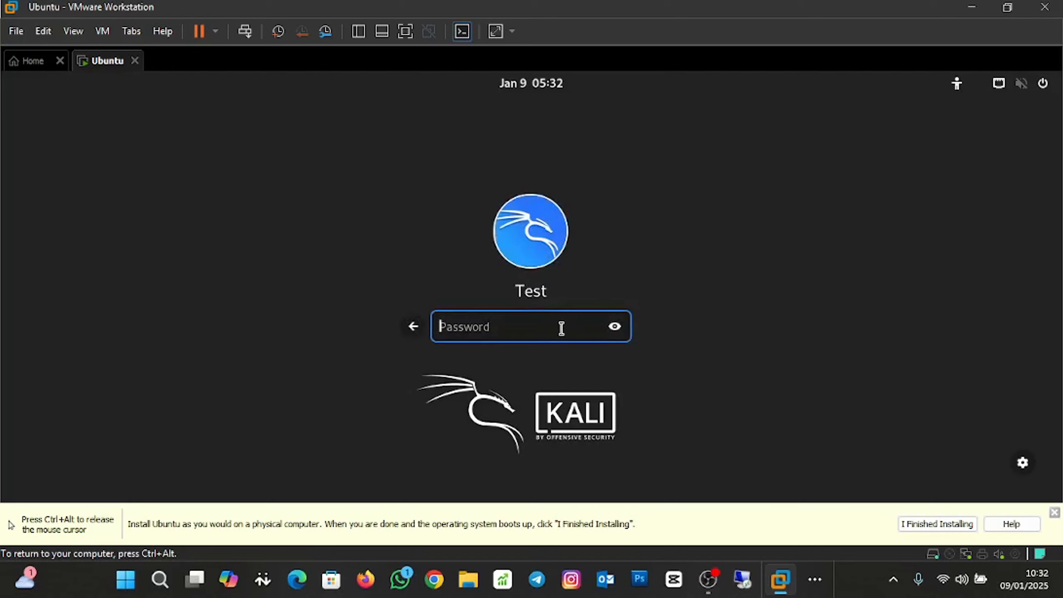
{"action": "type", "text": "••••••••••"}
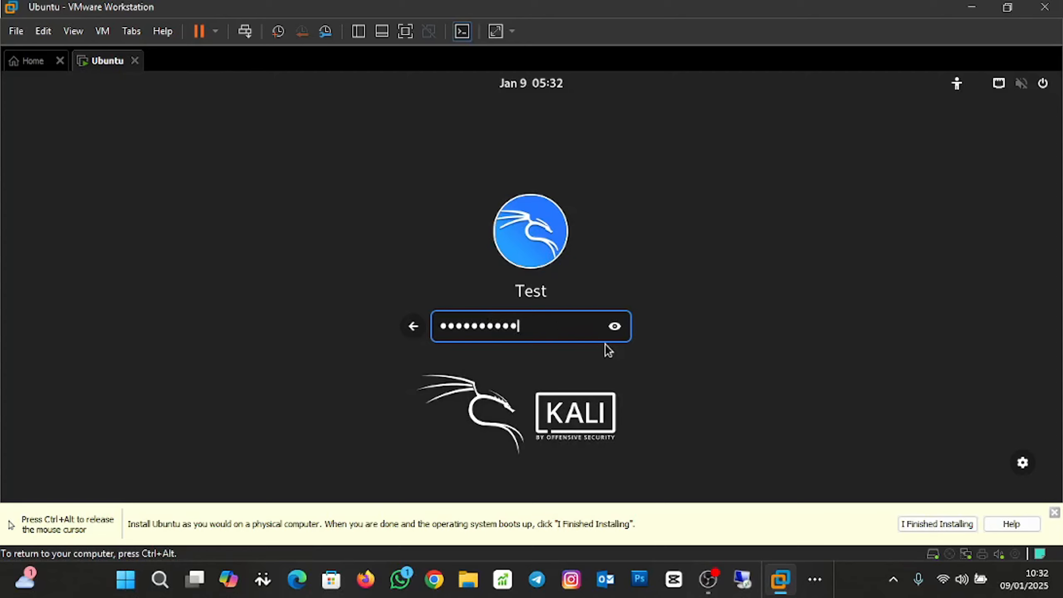
{"action": "key", "text": "Return"}
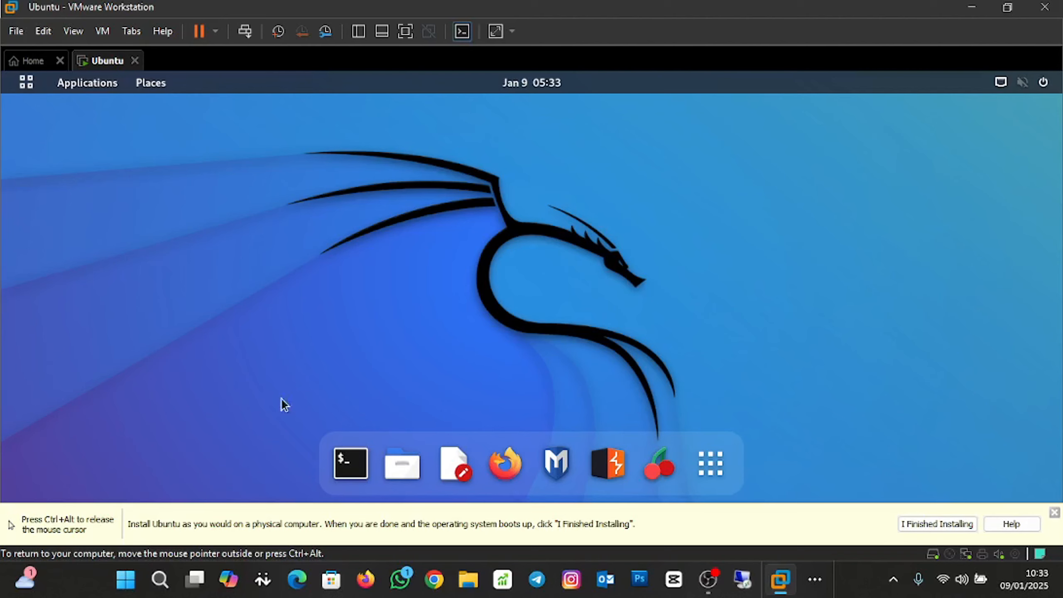
Open and close a terminal, then page through the app grid to page three.
{"action": "left_click", "coordinate": [354, 458]}
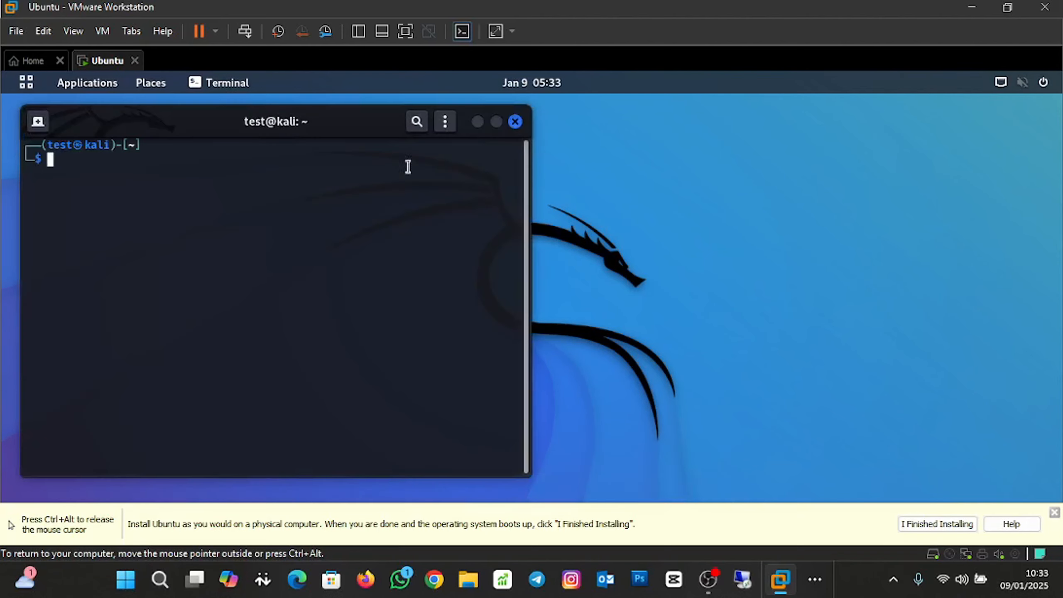
{"action": "left_click", "coordinate": [513, 128]}
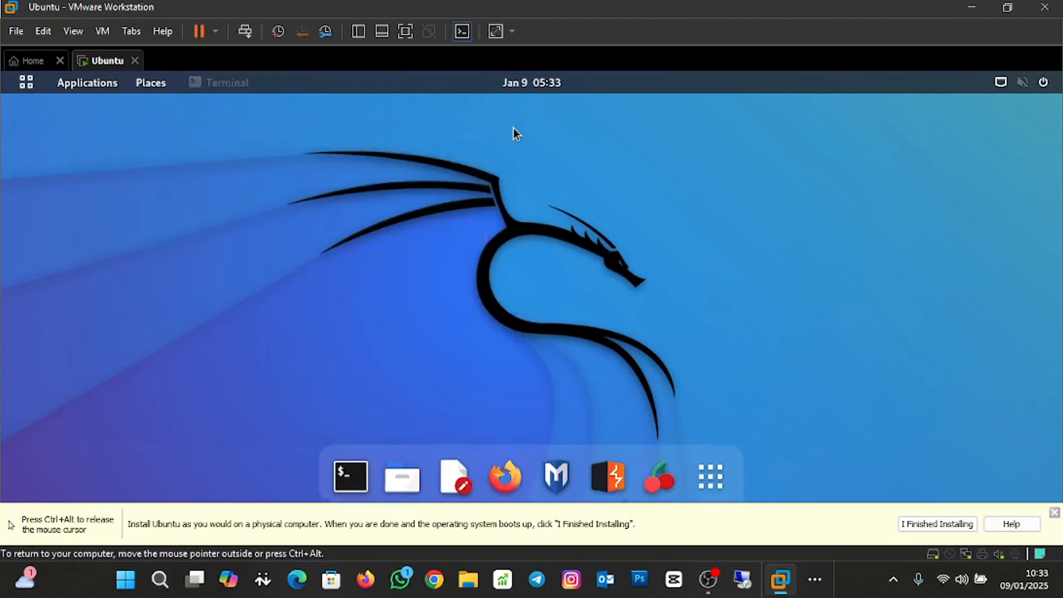
{"action": "left_click", "coordinate": [711, 469]}
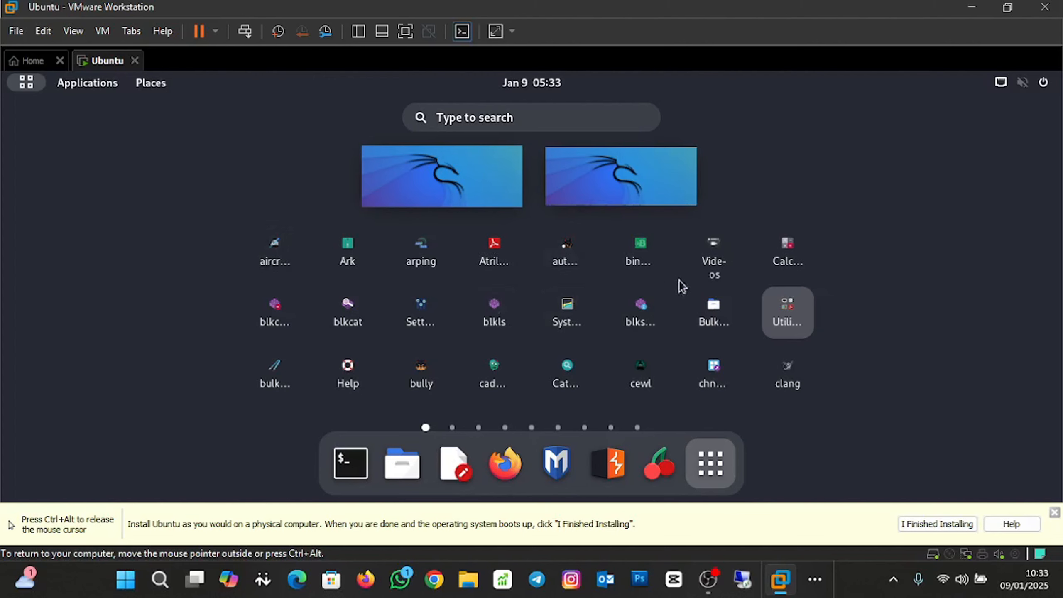
{"action": "left_click", "coordinate": [591, 123]}
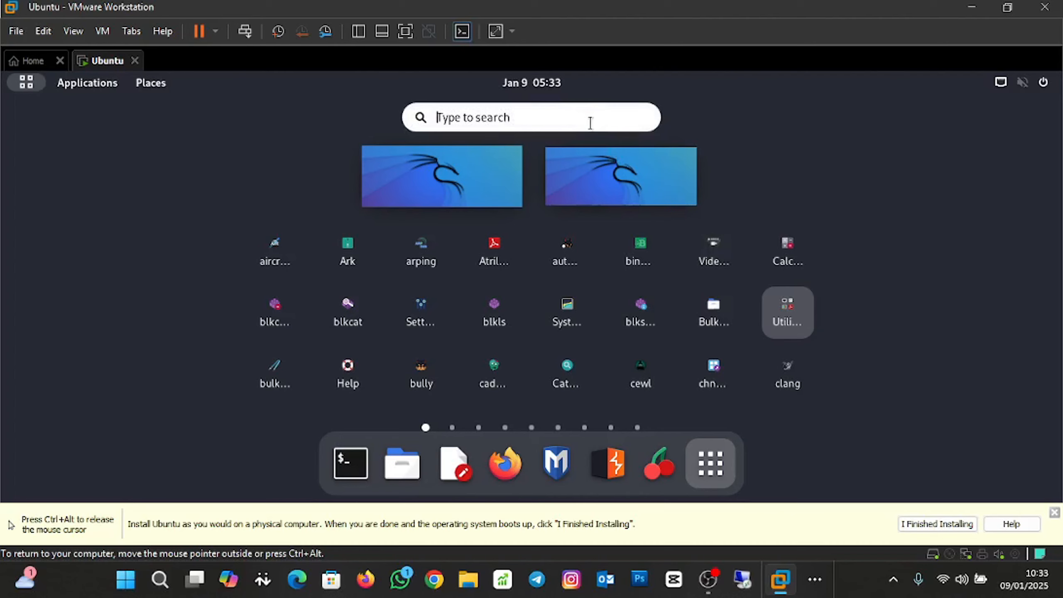
{"action": "left_click", "coordinate": [938, 252]}
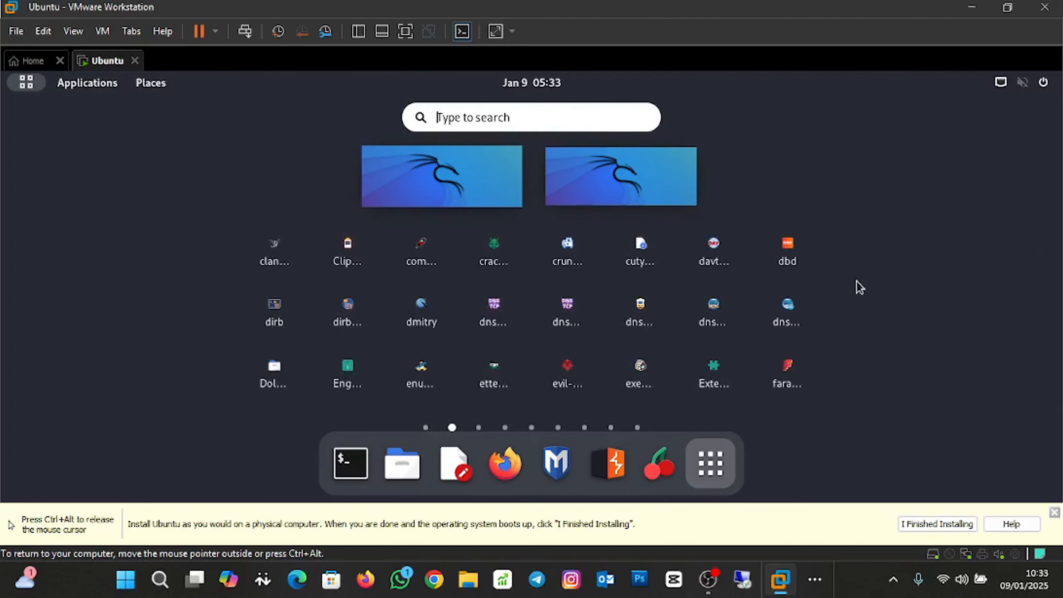
{"action": "left_click", "coordinate": [936, 315]}
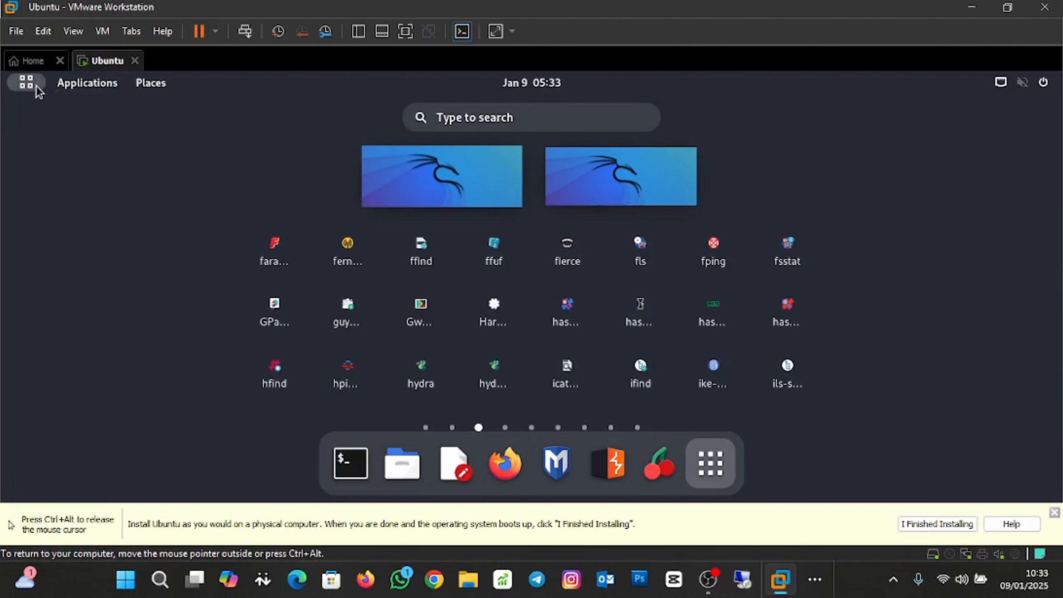
Browse the Applications menu categories such as Wireless Attacks and Password Attacks.
{"action": "left_click", "coordinate": [71, 88]}
{"action": "mouse_move", "coordinate": [75, 202]}
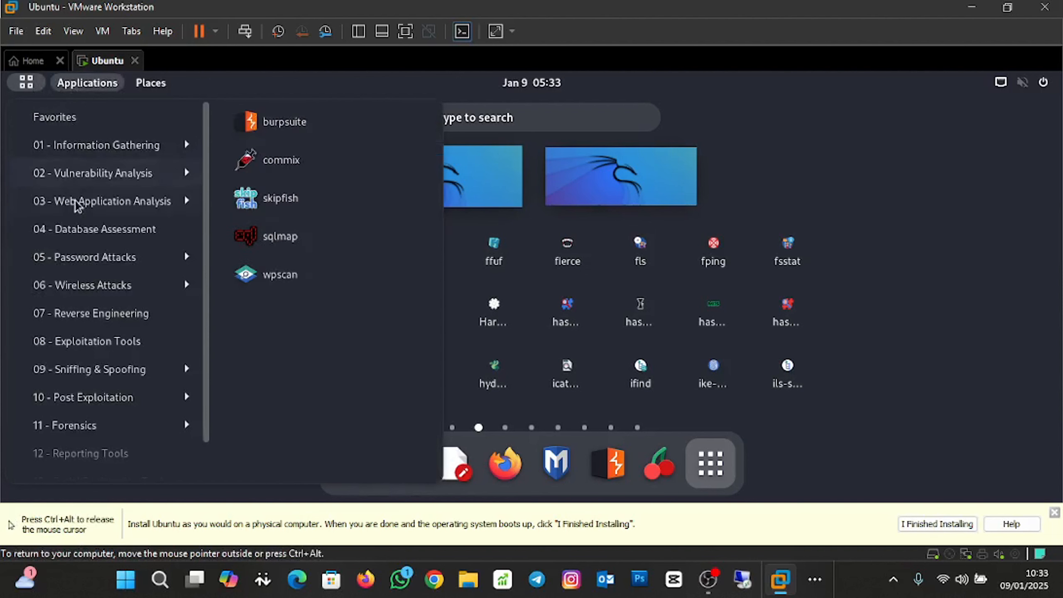
{"action": "mouse_move", "coordinate": [96, 290]}
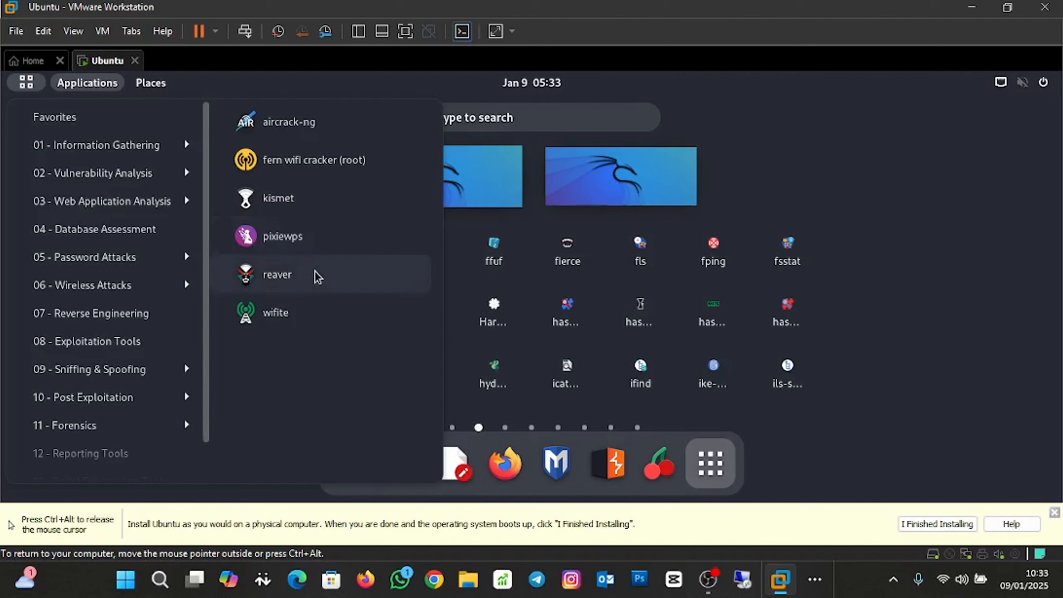
{"action": "mouse_move", "coordinate": [149, 257]}
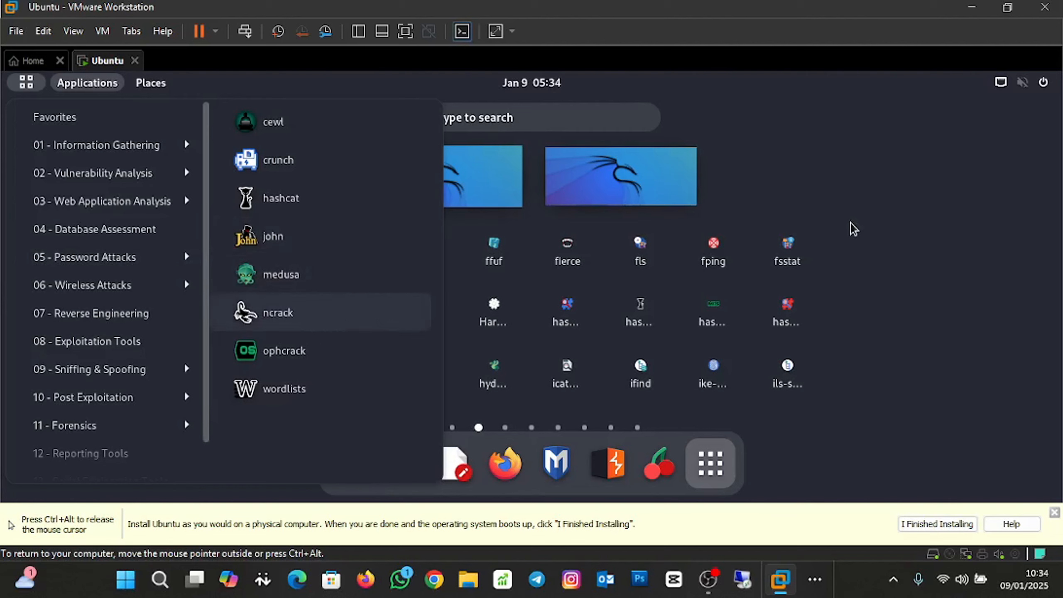
{"action": "left_click", "coordinate": [874, 238]}
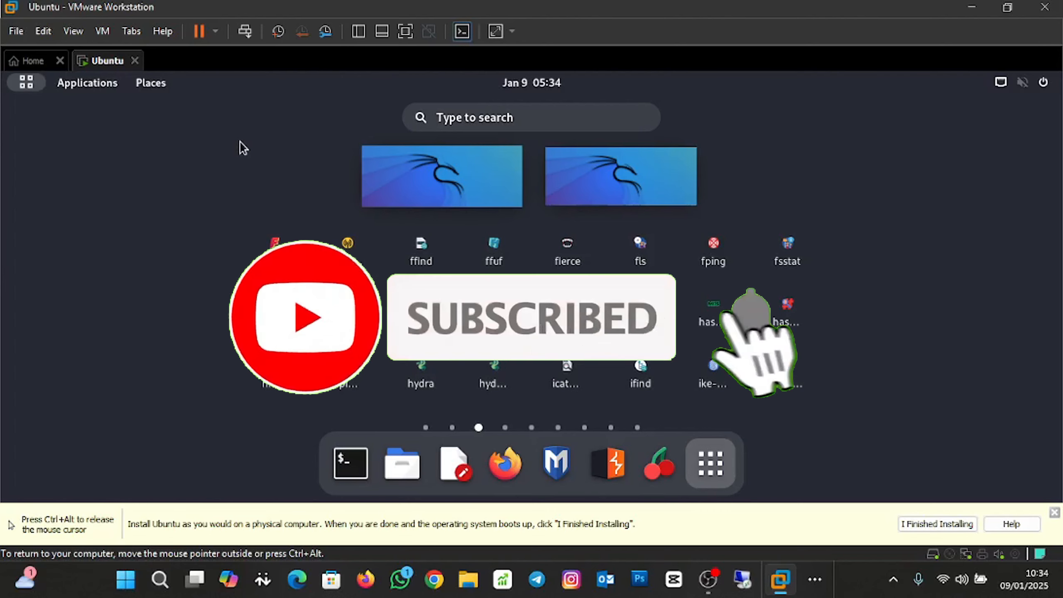
Reopen and close the categories menu, then exit the overview to the plain desktop.
{"action": "left_click", "coordinate": [64, 90]}
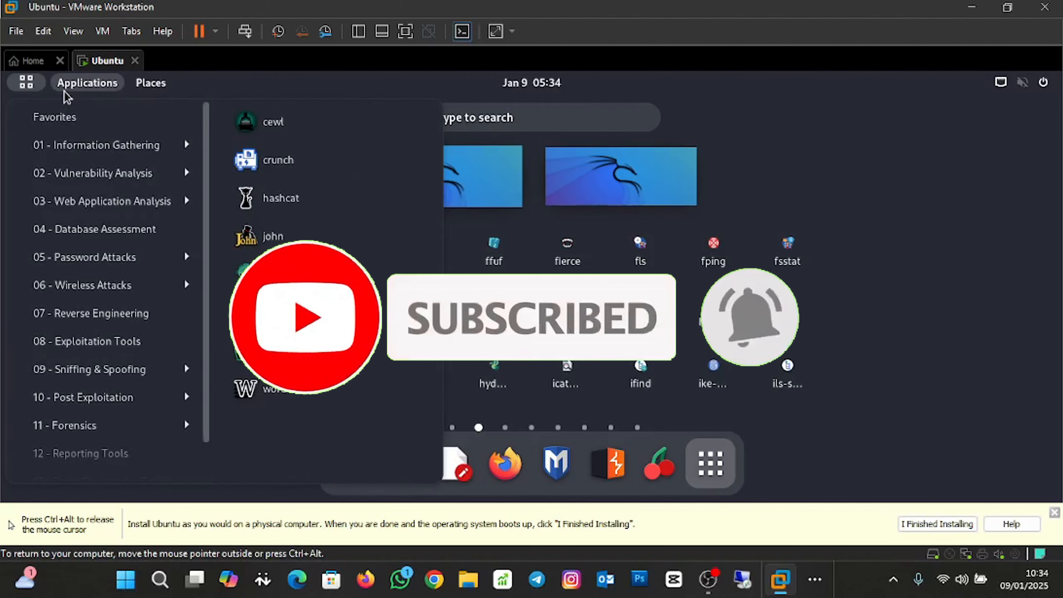
{"action": "left_click", "coordinate": [67, 89]}
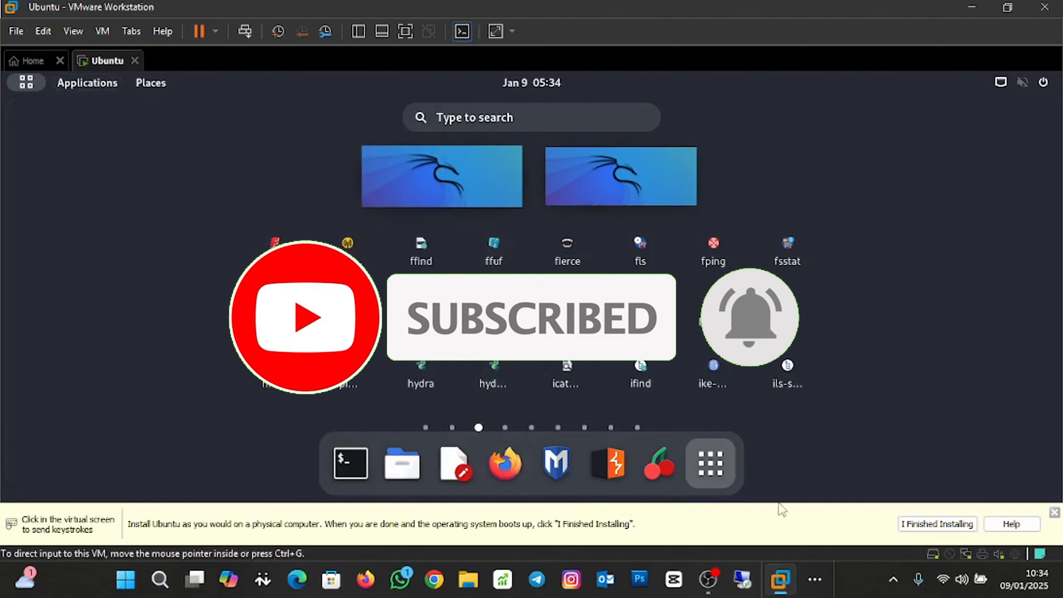
{"action": "left_click", "coordinate": [716, 463]}
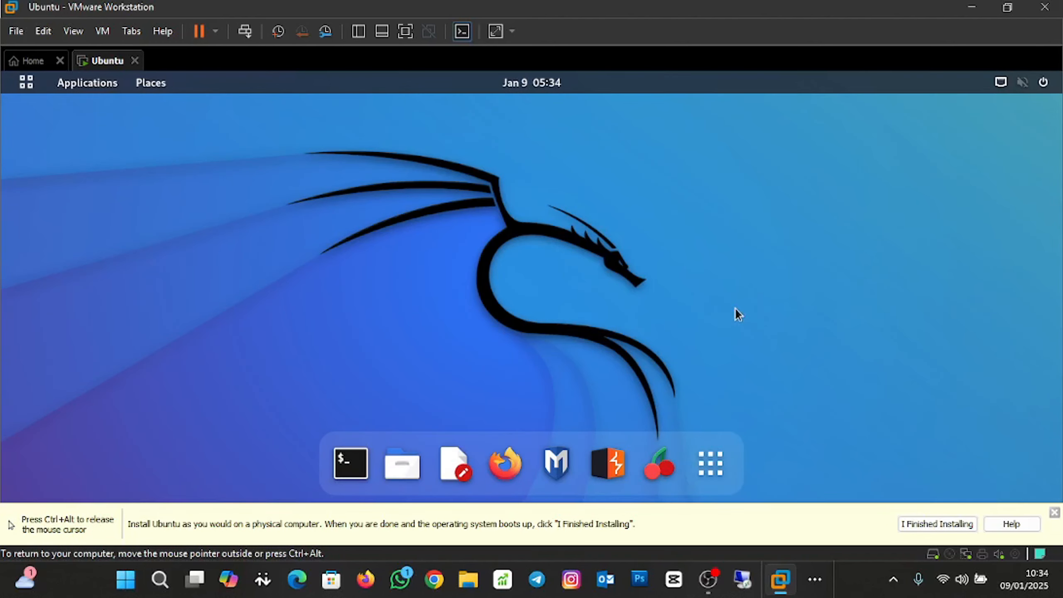